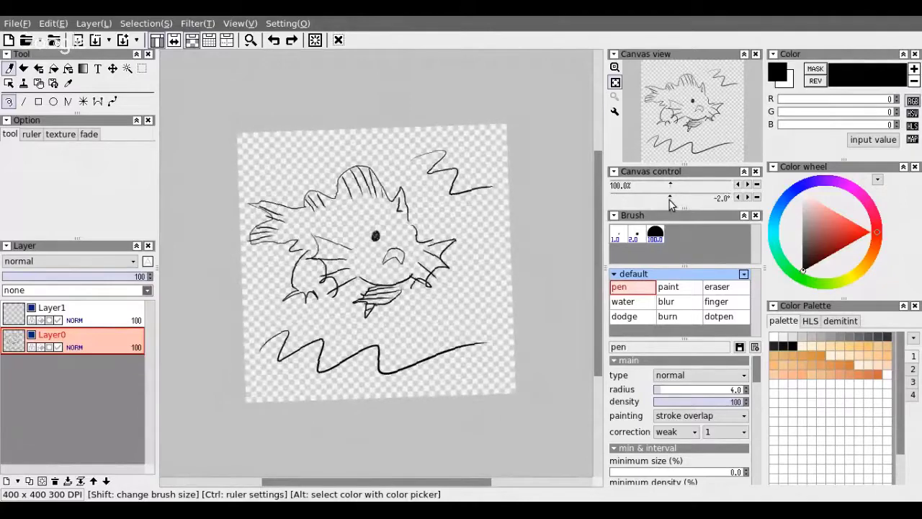
Step: Reset the canvas rotation to 0° and collapse all the brush setting sections
{"action": "left_click", "coordinate": [758, 197]}
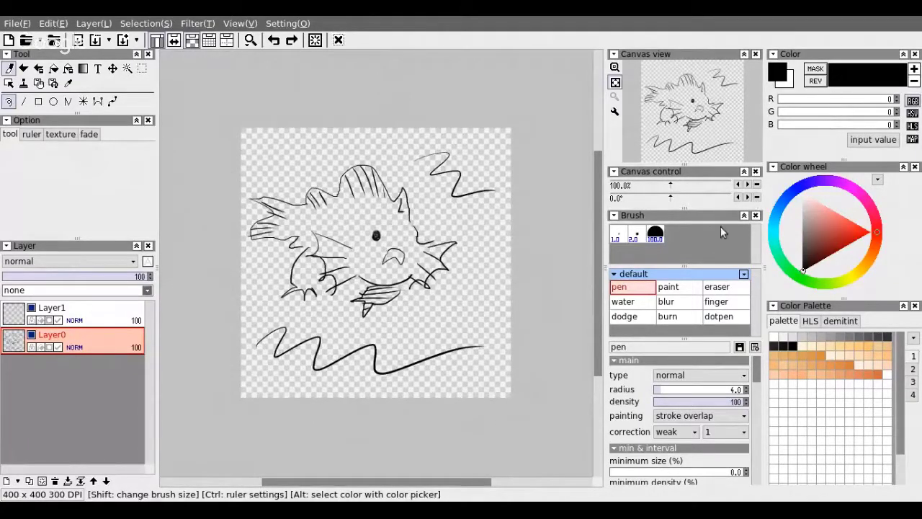
{"action": "left_click", "coordinate": [614, 361]}
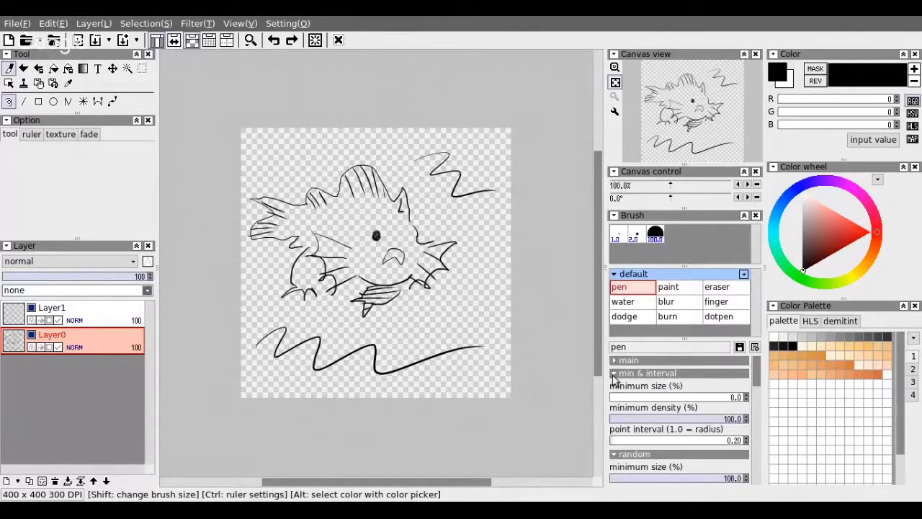
{"action": "left_click", "coordinate": [615, 374]}
{"action": "left_click", "coordinate": [615, 386]}
{"action": "left_click", "coordinate": [615, 398]}
{"action": "left_click", "coordinate": [615, 411]}
{"action": "left_click", "coordinate": [615, 424]}
{"action": "left_click", "coordinate": [615, 437]}
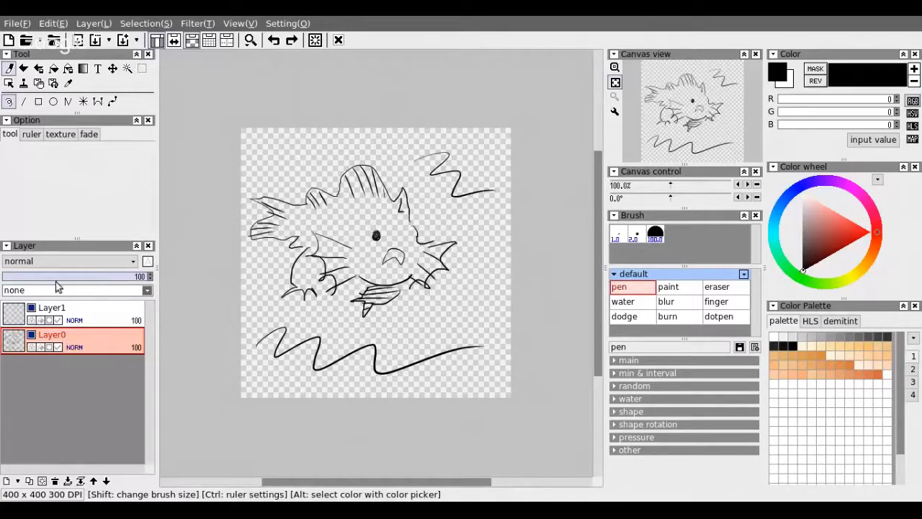
Step: Set Layer0's opacity to 28 and make Layer1 active for inking over the faded sketch
{"action": "left_click_drag", "start_coordinate": [82, 275], "coordinate": [42, 277]}
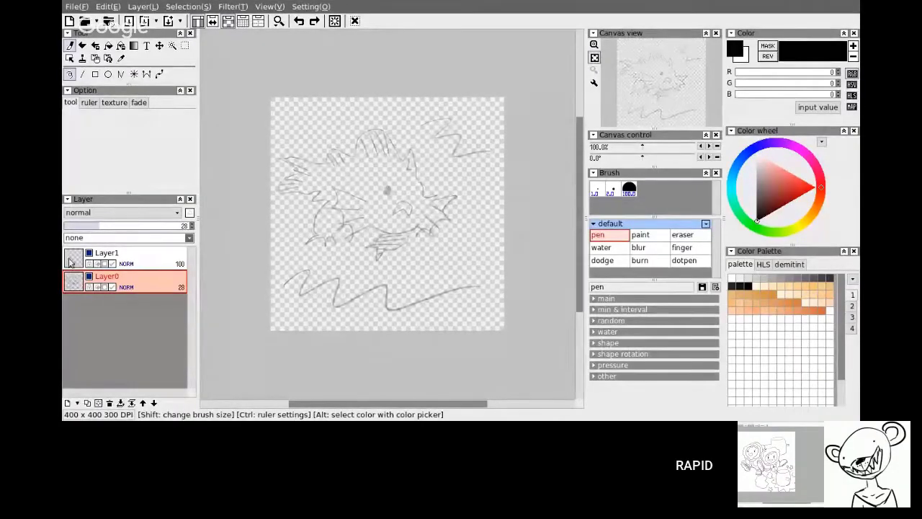
{"action": "left_click", "coordinate": [71, 260]}
{"action": "left_click", "coordinate": [279, 23]}
{"action": "left_click", "coordinate": [309, 109]}
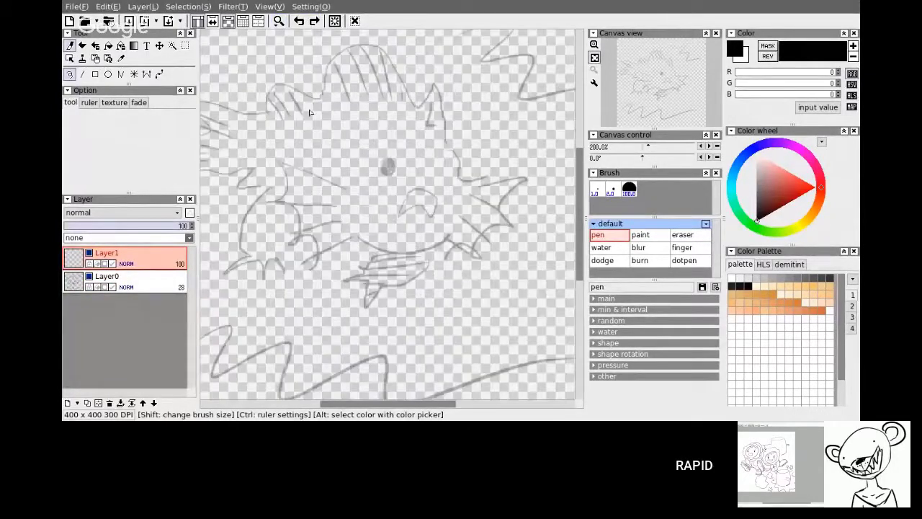
{"action": "left_click_drag", "start_coordinate": [442, 405], "coordinate": [426, 408]}
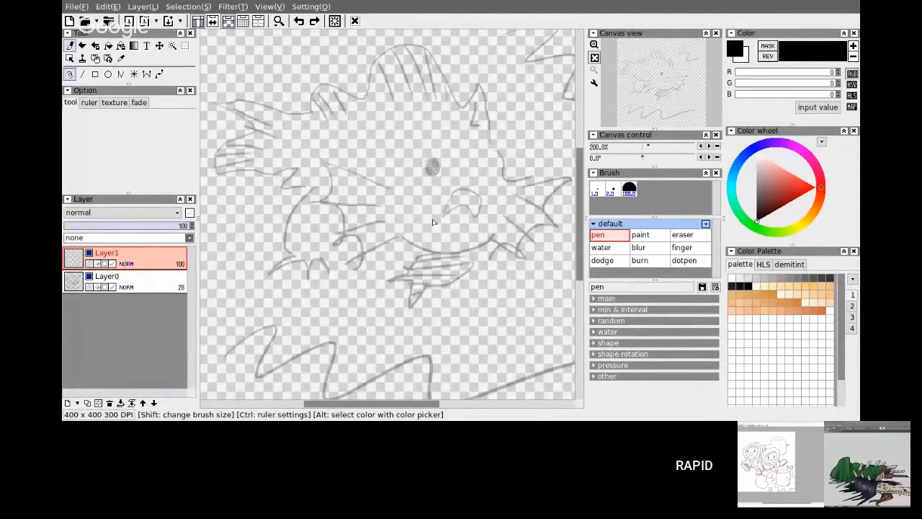
Step: Ink the scalloped edge of the large dorsal fin and the pointed spike in front of it in black
{"action": "key", "text": "ctrl+z"}
{"action": "left_click_drag", "start_coordinate": [366, 98], "coordinate": [389, 49]}
{"action": "mouse_move", "coordinate": [389, 49]}
{"action": "left_mouse_down"}
{"action": "mouse_move", "coordinate": [458, 54]}
{"action": "mouse_move", "coordinate": [483, 78]}
{"action": "left_mouse_up"}
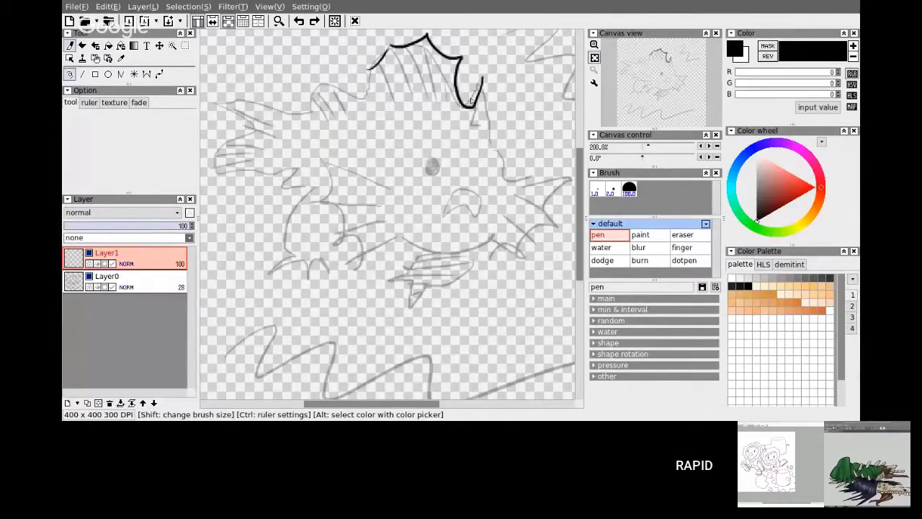
{"action": "key", "text": "ctrl+z"}
{"action": "mouse_move", "coordinate": [462, 107]}
{"action": "left_mouse_down"}
{"action": "mouse_move", "coordinate": [489, 114]}
{"action": "mouse_move", "coordinate": [473, 118]}
{"action": "mouse_move", "coordinate": [491, 144]}
{"action": "left_mouse_up"}
{"action": "mouse_move", "coordinate": [479, 98]}
{"action": "left_mouse_down"}
{"action": "mouse_move", "coordinate": [471, 139]}
{"action": "mouse_move", "coordinate": [479, 125]}
{"action": "left_mouse_up"}
{"action": "key", "text": "ctrl+z"}
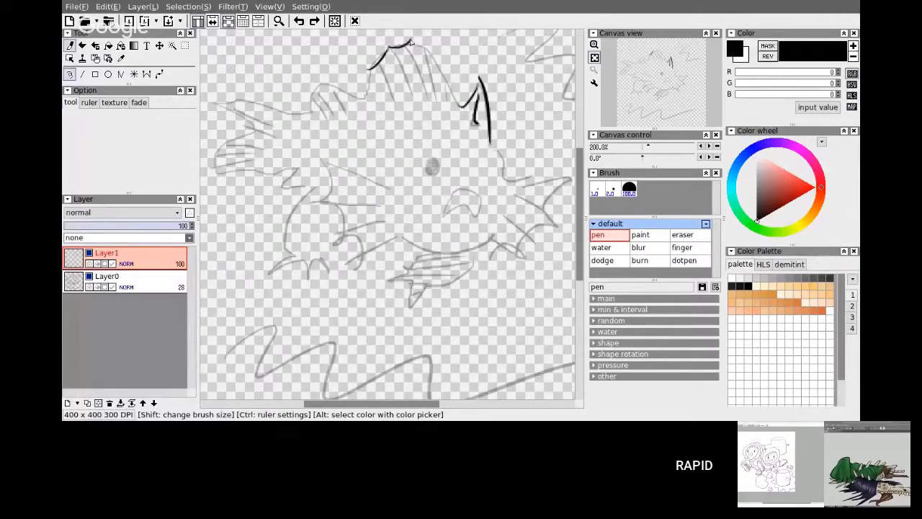
{"action": "left_click_drag", "start_coordinate": [452, 70], "coordinate": [465, 109]}
{"action": "key", "text": "ctrl+z"}
{"action": "left_click_drag", "start_coordinate": [437, 51], "coordinate": [466, 99]}
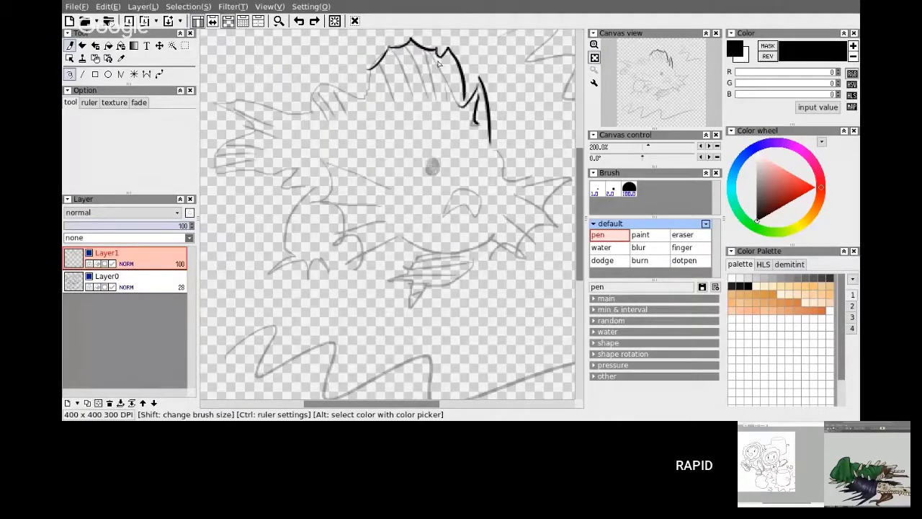
Step: Ink the creature's tail fin with its jagged outer edge and inner rays
{"action": "mouse_move", "coordinate": [357, 98]}
{"action": "left_mouse_down"}
{"action": "mouse_move", "coordinate": [305, 109]}
{"action": "mouse_move", "coordinate": [225, 85]}
{"action": "mouse_move", "coordinate": [314, 119]}
{"action": "mouse_move", "coordinate": [229, 90]}
{"action": "mouse_move", "coordinate": [236, 156]}
{"action": "mouse_move", "coordinate": [302, 202]}
{"action": "mouse_move", "coordinate": [310, 169]}
{"action": "left_mouse_up"}
{"action": "key", "text": "ctrl+z"}
{"action": "key", "text": "ctrl+z"}
{"action": "left_click_drag", "start_coordinate": [301, 186], "coordinate": [315, 178]}
{"action": "mouse_move", "coordinate": [240, 158]}
{"action": "left_mouse_down"}
{"action": "mouse_move", "coordinate": [277, 152]}
{"action": "mouse_move", "coordinate": [267, 142]}
{"action": "left_mouse_up"}
{"action": "mouse_move", "coordinate": [228, 111]}
{"action": "left_mouse_down"}
{"action": "mouse_move", "coordinate": [273, 121]}
{"action": "mouse_move", "coordinate": [271, 108]}
{"action": "left_mouse_up"}
Step: Ink the rays of the small dorsal fin and the large dorsal fin
{"action": "mouse_move", "coordinate": [307, 97]}
{"action": "left_mouse_down"}
{"action": "mouse_move", "coordinate": [332, 119]}
{"action": "mouse_move", "coordinate": [347, 106]}
{"action": "left_mouse_up"}
{"action": "left_click_drag", "start_coordinate": [367, 77], "coordinate": [389, 99]}
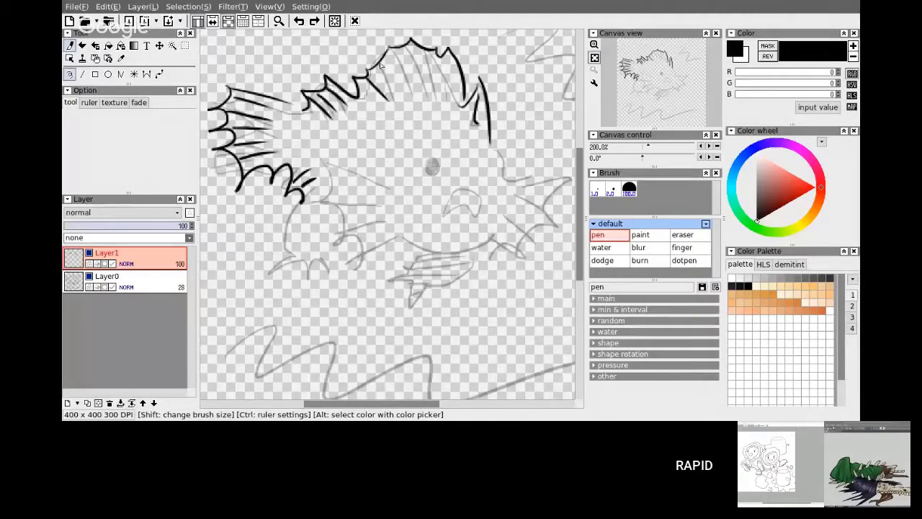
{"action": "left_click_drag", "start_coordinate": [395, 52], "coordinate": [419, 95]}
{"action": "left_click_drag", "start_coordinate": [412, 48], "coordinate": [434, 97]}
Step: Ink the outlines of the two side fins and the belly curve between them
{"action": "mouse_move", "coordinate": [504, 184]}
{"action": "left_mouse_down"}
{"action": "mouse_move", "coordinate": [563, 224]}
{"action": "mouse_move", "coordinate": [534, 258]}
{"action": "mouse_move", "coordinate": [484, 265]}
{"action": "left_mouse_up"}
{"action": "mouse_move", "coordinate": [401, 237]}
{"action": "left_mouse_down"}
{"action": "mouse_move", "coordinate": [352, 269]}
{"action": "mouse_move", "coordinate": [340, 239]}
{"action": "left_mouse_up"}
{"action": "mouse_move", "coordinate": [347, 239]}
{"action": "left_mouse_down"}
{"action": "mouse_move", "coordinate": [318, 201]}
{"action": "mouse_move", "coordinate": [315, 157]}
{"action": "left_mouse_up"}
{"action": "mouse_move", "coordinate": [318, 157]}
{"action": "left_mouse_down"}
{"action": "mouse_move", "coordinate": [396, 180]}
{"action": "mouse_move", "coordinate": [368, 177]}
{"action": "left_mouse_up"}
{"action": "key", "text": "ctrl+z"}
{"action": "mouse_move", "coordinate": [402, 235]}
{"action": "left_mouse_down"}
{"action": "mouse_move", "coordinate": [490, 258]}
{"action": "mouse_move", "coordinate": [499, 238]}
{"action": "left_mouse_up"}
{"action": "key", "text": "ctrl+z"}
{"action": "key", "text": "ctrl+z"}
Step: Ink the outline of the lower leg and its clawed foot beneath the belly
{"action": "left_click_drag", "start_coordinate": [436, 250], "coordinate": [407, 269]}
{"action": "mouse_move", "coordinate": [407, 270]}
{"action": "left_mouse_down"}
{"action": "mouse_move", "coordinate": [388, 280]}
{"action": "mouse_move", "coordinate": [411, 305]}
{"action": "left_mouse_up"}
{"action": "left_click_drag", "start_coordinate": [412, 305], "coordinate": [495, 255]}
Step: Ink the rays inside the right and left side fins
{"action": "left_click_drag", "start_coordinate": [500, 236], "coordinate": [529, 247]}
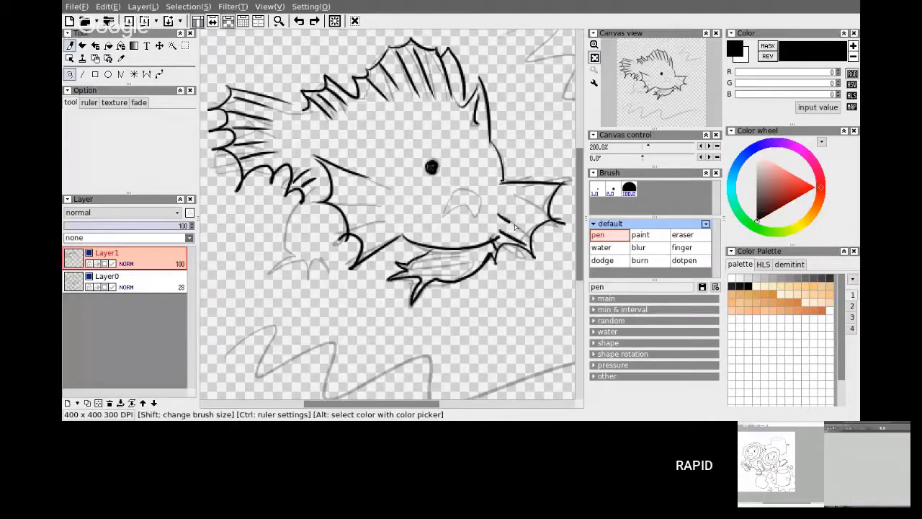
{"action": "left_click_drag", "start_coordinate": [500, 216], "coordinate": [535, 231]}
{"action": "left_click_drag", "start_coordinate": [502, 202], "coordinate": [544, 209]}
{"action": "left_click_drag", "start_coordinate": [502, 193], "coordinate": [552, 193]}
{"action": "left_click_drag", "start_coordinate": [329, 180], "coordinate": [372, 188]}
{"action": "left_click_drag", "start_coordinate": [332, 202], "coordinate": [380, 203]}
{"action": "mouse_move", "coordinate": [349, 233]}
{"action": "left_mouse_down"}
{"action": "mouse_move", "coordinate": [373, 201]}
{"action": "mouse_move", "coordinate": [395, 224]}
{"action": "left_mouse_up"}
Step: Ink the left leg with its clawed foot and the frowning mouth
{"action": "mouse_move", "coordinate": [298, 206]}
{"action": "left_mouse_down"}
{"action": "mouse_move", "coordinate": [285, 252]}
{"action": "mouse_move", "coordinate": [307, 277]}
{"action": "mouse_move", "coordinate": [341, 274]}
{"action": "left_mouse_up"}
{"action": "left_click_drag", "start_coordinate": [459, 191], "coordinate": [487, 219]}
{"action": "key", "text": "ctrl+z"}
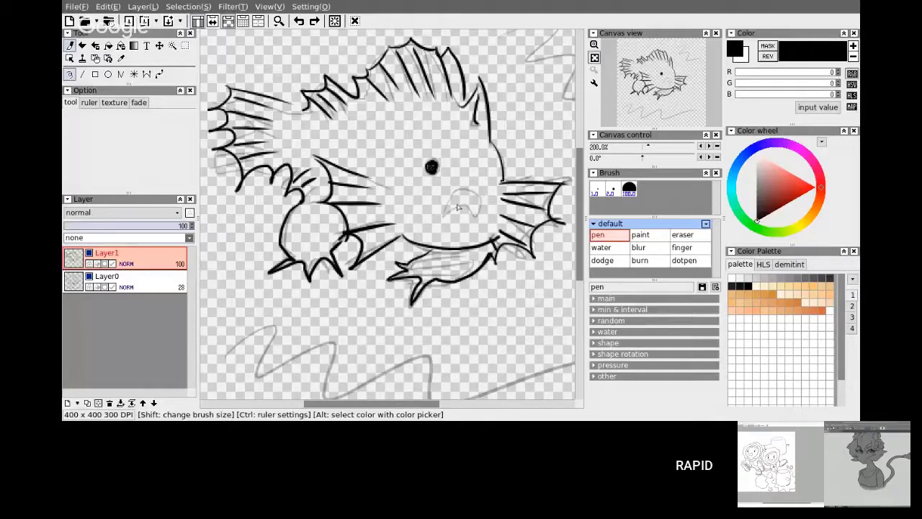
{"action": "mouse_move", "coordinate": [459, 192]}
{"action": "left_mouse_down"}
{"action": "mouse_move", "coordinate": [447, 214]}
{"action": "mouse_move", "coordinate": [467, 205]}
{"action": "left_mouse_up"}
{"action": "key", "text": "ctrl+z"}
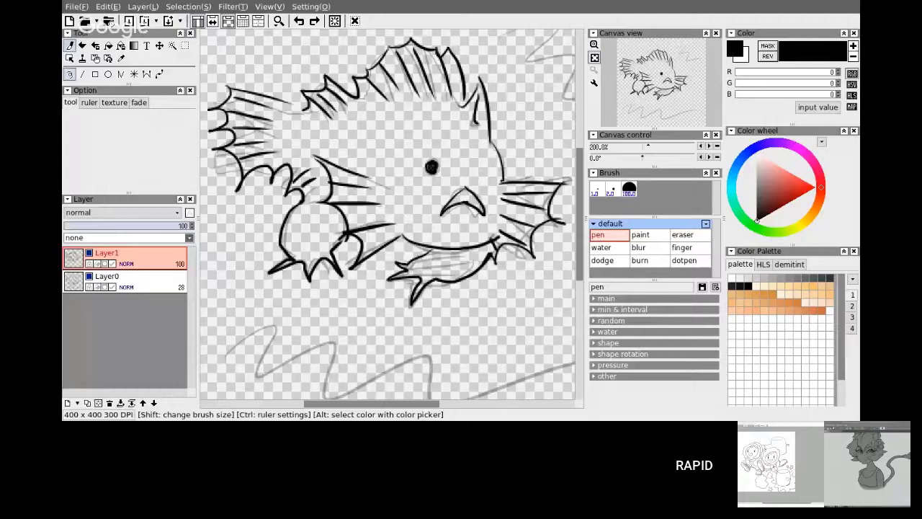
Step: Start a new blank 4440 x 6300 canvas at 300 DPI and view it at 100%
{"action": "left_click", "coordinate": [411, 322]}
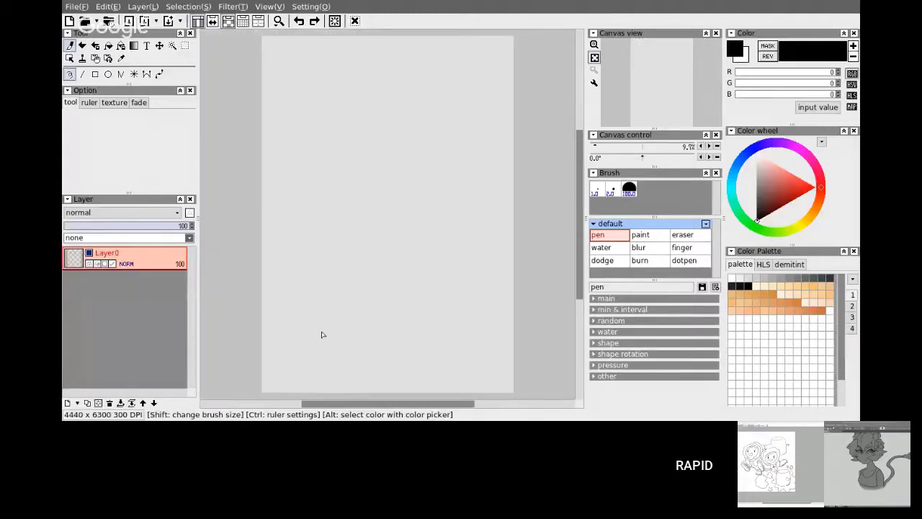
{"action": "left_click", "coordinate": [278, 21]}
Step: Try zigzag test strokes before and after enlarging the pen radius to 43.6, undoing each one
{"action": "mouse_move", "coordinate": [328, 137]}
{"action": "left_mouse_down"}
{"action": "mouse_move", "coordinate": [345, 165]}
{"action": "mouse_move", "coordinate": [452, 195]}
{"action": "left_mouse_up"}
{"action": "key", "text": "ctrl+z"}
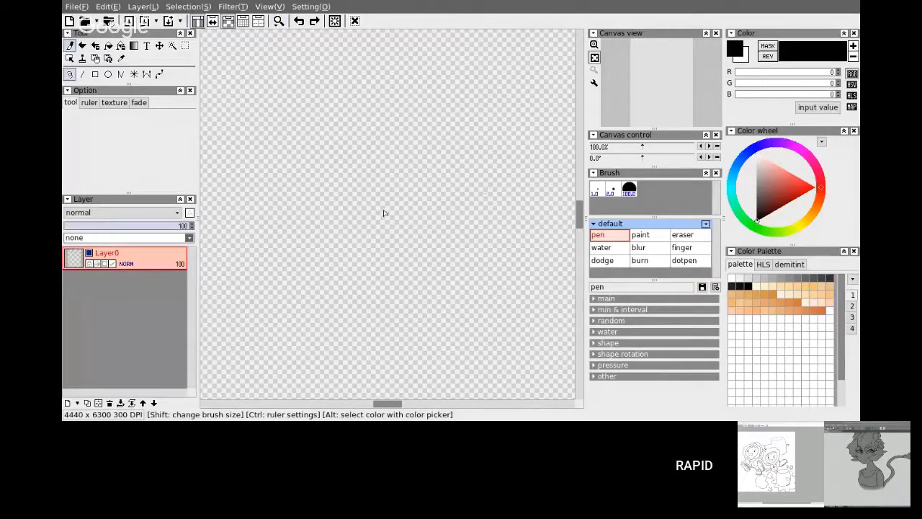
{"action": "left_click_drag", "start_coordinate": [384, 211], "coordinate": [444, 204]}
{"action": "key", "text": "ctrl+z"}
{"action": "left_click", "coordinate": [600, 299]}
{"action": "left_click", "coordinate": [696, 325]}
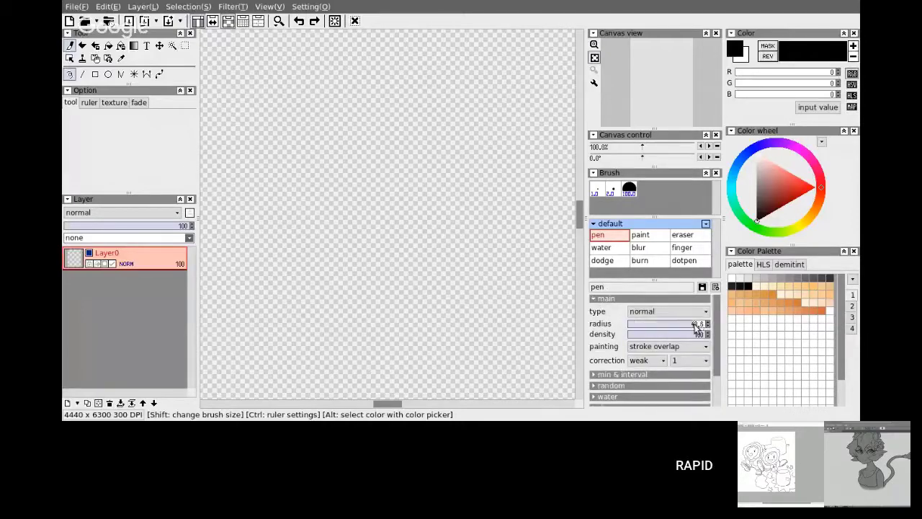
{"action": "mouse_move", "coordinate": [265, 220]}
{"action": "left_mouse_down"}
{"action": "mouse_move", "coordinate": [291, 163]}
{"action": "mouse_move", "coordinate": [492, 198]}
{"action": "left_mouse_up"}
{"action": "key", "text": "ctrl+z"}
{"action": "left_click_drag", "start_coordinate": [222, 226], "coordinate": [544, 201]}
{"action": "key", "text": "ctrl+z"}
{"action": "left_click_drag", "start_coordinate": [241, 169], "coordinate": [480, 159]}
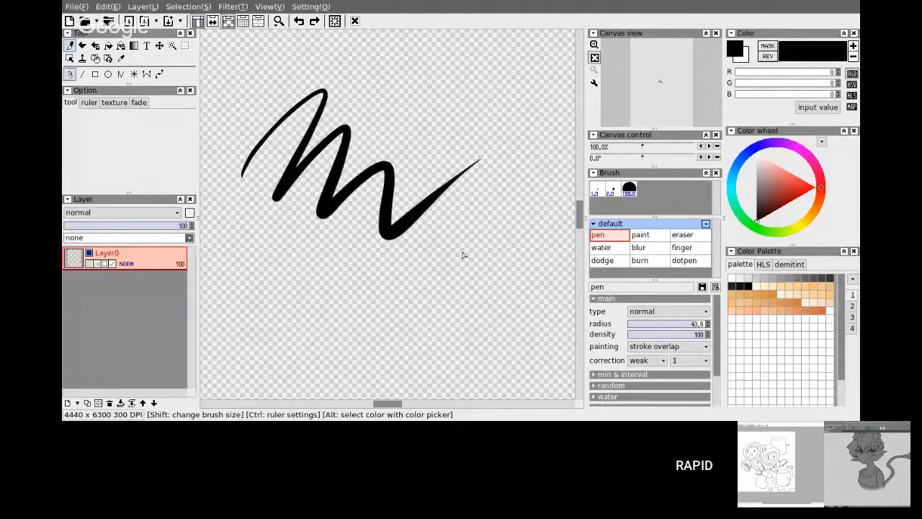
{"action": "key", "text": "ctrl+z"}
{"action": "left_click_drag", "start_coordinate": [232, 190], "coordinate": [575, 196]}
{"action": "key", "text": "ctrl+z"}
{"action": "left_click_drag", "start_coordinate": [235, 225], "coordinate": [518, 195]}
{"action": "key", "text": "ctrl+z"}
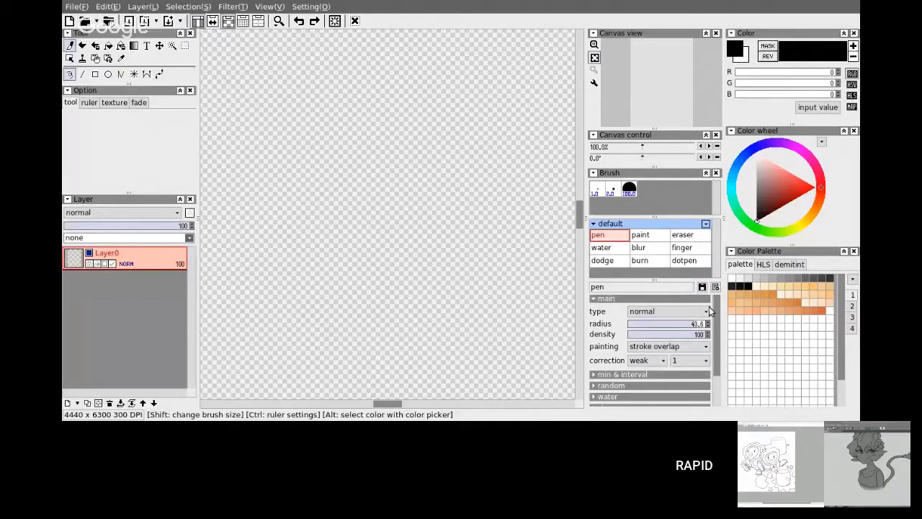
Step: Set the pen radius to 10.0 and add a second layer, keeping Layer0 active for sketching
{"action": "left_click_drag", "start_coordinate": [707, 327], "coordinate": [707, 328]}
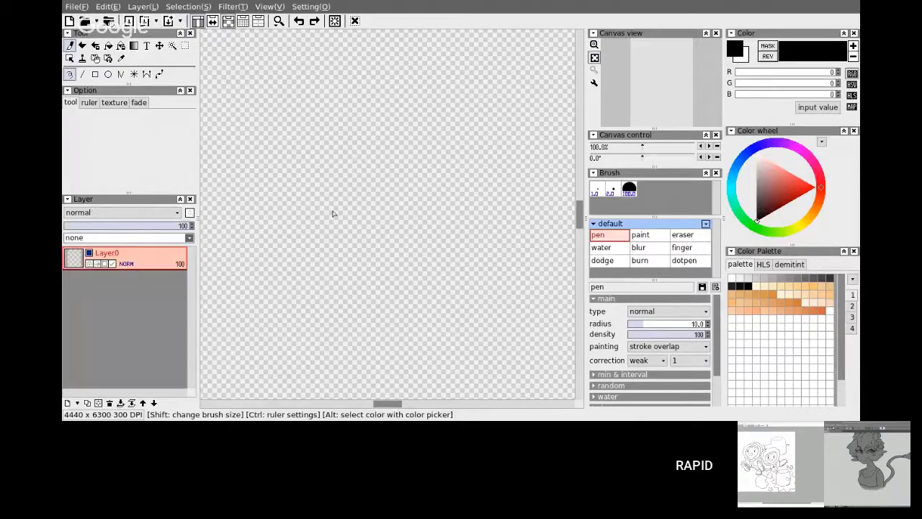
{"action": "left_click", "coordinate": [67, 403]}
{"action": "left_click", "coordinate": [110, 289]}
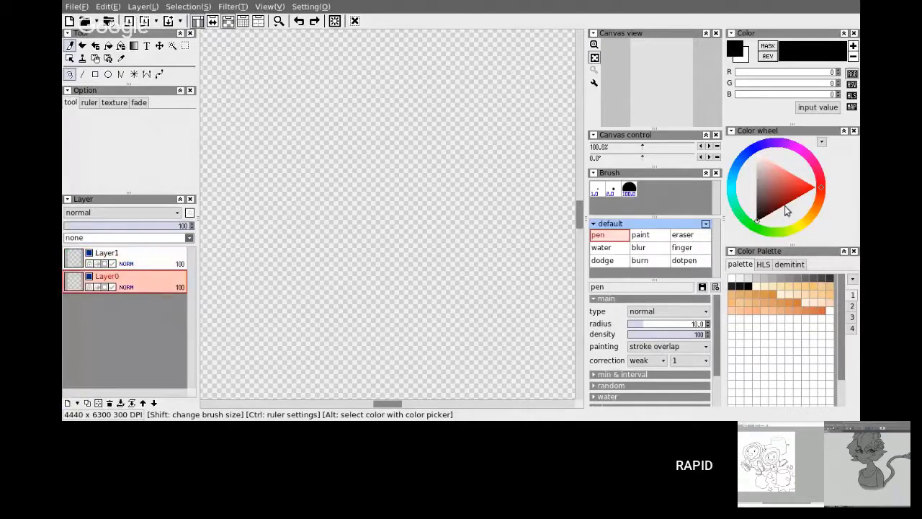
Step: Hide the colour wheel and switch the colour palette to the HLS swatches
{"action": "left_click", "coordinate": [846, 131]}
{"action": "left_click", "coordinate": [764, 147]}
{"action": "left_click", "coordinate": [793, 146]}
{"action": "left_click", "coordinate": [743, 145]}
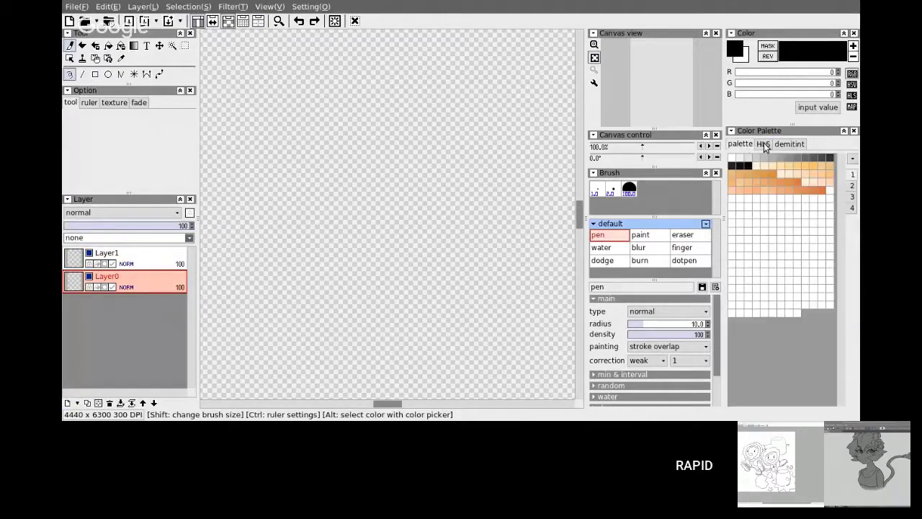
{"action": "left_click", "coordinate": [764, 146]}
{"action": "left_click", "coordinate": [744, 146]}
{"action": "left_click", "coordinate": [852, 185]}
{"action": "left_click", "coordinate": [853, 208]}
{"action": "left_click", "coordinate": [852, 175]}
{"action": "left_click", "coordinate": [764, 146]}
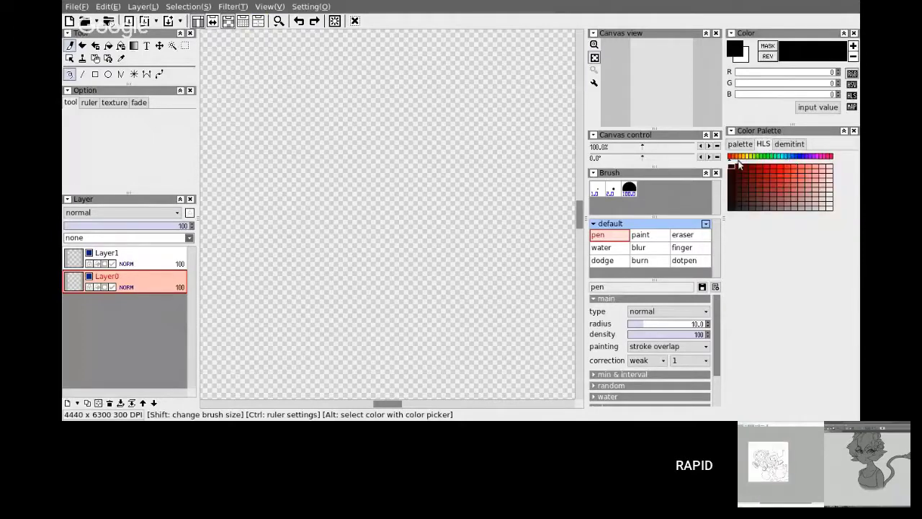
Step: Compare yellow and orange hues with test strokes and set the pen colour to red-orange (R 255, G 51, B 0)
{"action": "mouse_move", "coordinate": [736, 157]}
{"action": "left_mouse_down"}
{"action": "mouse_move", "coordinate": [846, 162]}
{"action": "mouse_move", "coordinate": [742, 160]}
{"action": "mouse_move", "coordinate": [791, 160]}
{"action": "mouse_move", "coordinate": [751, 159]}
{"action": "left_mouse_up"}
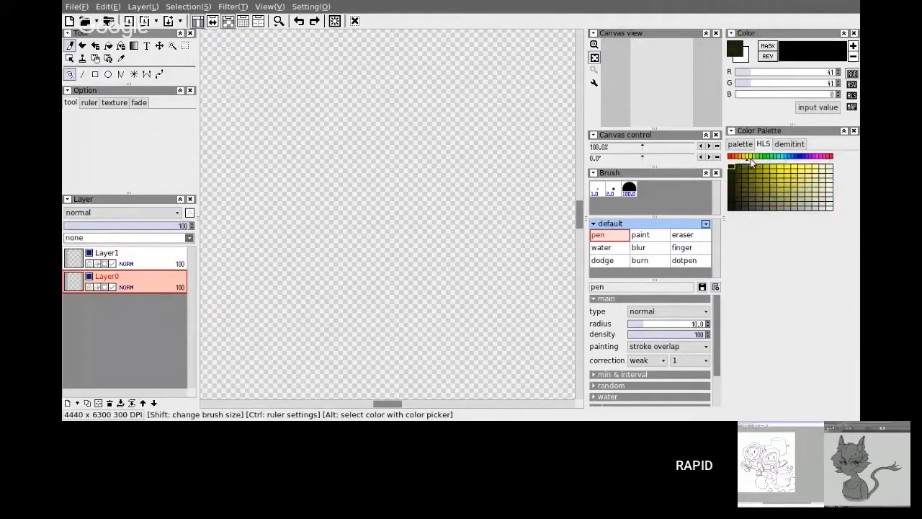
{"action": "left_click", "coordinate": [781, 167]}
{"action": "left_click_drag", "start_coordinate": [304, 144], "coordinate": [481, 190]}
{"action": "key", "text": "ctrl+z"}
{"action": "left_click", "coordinate": [743, 158]}
{"action": "mouse_move", "coordinate": [367, 192]}
{"action": "left_mouse_down"}
{"action": "mouse_move", "coordinate": [373, 184]}
{"action": "mouse_move", "coordinate": [526, 248]}
{"action": "left_mouse_up"}
{"action": "key", "text": "ctrl+z"}
{"action": "left_click", "coordinate": [736, 157]}
{"action": "left_click_drag", "start_coordinate": [317, 144], "coordinate": [501, 249]}
{"action": "key", "text": "ctrl+z"}
{"action": "left_click", "coordinate": [732, 157]}
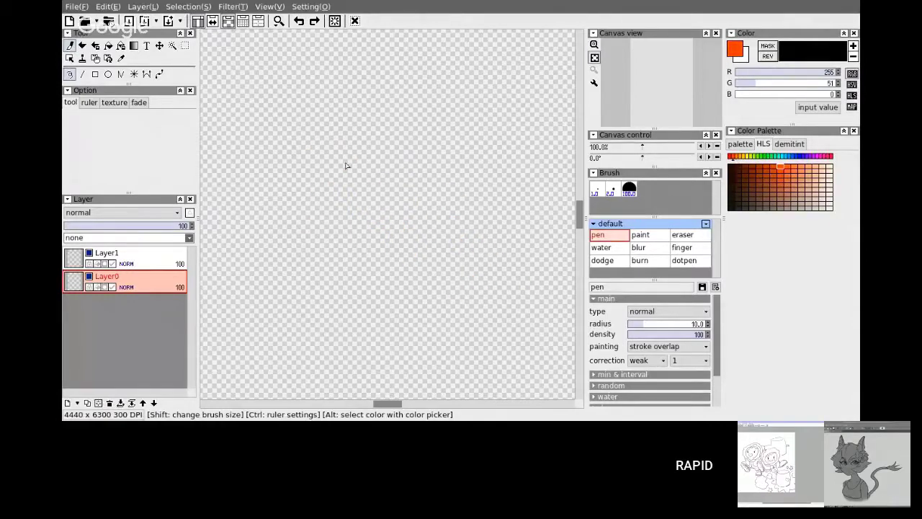
Step: Sketch the creature's round body, its back line and the lower leg with a clawed foot on Layer0
{"action": "mouse_move", "coordinate": [332, 163]}
{"action": "left_mouse_down"}
{"action": "mouse_move", "coordinate": [473, 219]}
{"action": "mouse_move", "coordinate": [348, 196]}
{"action": "mouse_move", "coordinate": [336, 169]}
{"action": "mouse_move", "coordinate": [305, 235]}
{"action": "mouse_move", "coordinate": [371, 243]}
{"action": "mouse_move", "coordinate": [420, 270]}
{"action": "left_mouse_up"}
{"action": "key", "text": "ctrl+z"}
{"action": "mouse_move", "coordinate": [374, 215]}
{"action": "left_mouse_down"}
{"action": "mouse_move", "coordinate": [406, 276]}
{"action": "mouse_move", "coordinate": [435, 270]}
{"action": "mouse_move", "coordinate": [416, 250]}
{"action": "left_mouse_up"}
{"action": "mouse_move", "coordinate": [440, 132]}
{"action": "left_mouse_down"}
{"action": "mouse_move", "coordinate": [440, 71]}
{"action": "mouse_move", "coordinate": [436, 130]}
{"action": "left_mouse_up"}
{"action": "key", "text": "ctrl+z"}
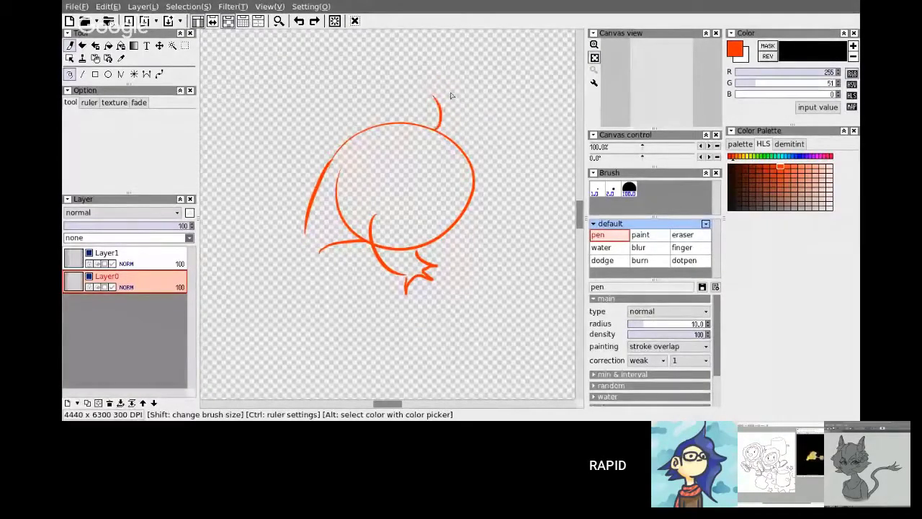
Step: Sketch the raised upper limb with its clawed hand above the body
{"action": "key", "text": "ctrl+z"}
{"action": "mouse_move", "coordinate": [453, 91]}
{"action": "left_mouse_down"}
{"action": "mouse_move", "coordinate": [480, 167]}
{"action": "mouse_move", "coordinate": [476, 159]}
{"action": "left_mouse_up"}
{"action": "key", "text": "ctrl+z"}
{"action": "mouse_move", "coordinate": [432, 94]}
{"action": "left_mouse_down"}
{"action": "mouse_move", "coordinate": [408, 92]}
{"action": "mouse_move", "coordinate": [456, 88]}
{"action": "left_mouse_up"}
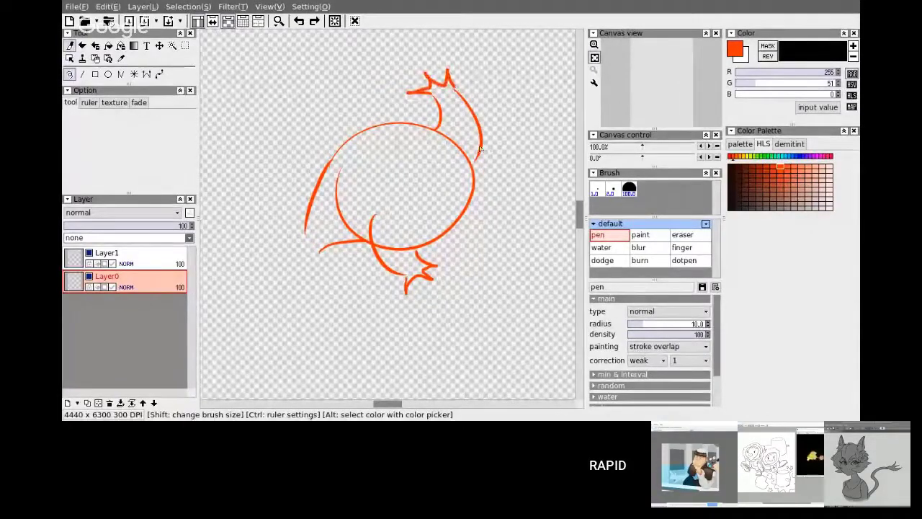
Step: Draw the dot eye and the curved open mouth inside the round body
{"action": "key", "text": "ctrl+z"}
{"action": "left_click_drag", "start_coordinate": [396, 184], "coordinate": [399, 177]}
{"action": "mouse_move", "coordinate": [419, 164]}
{"action": "left_mouse_down"}
{"action": "mouse_move", "coordinate": [437, 158]}
{"action": "mouse_move", "coordinate": [417, 170]}
{"action": "left_mouse_up"}
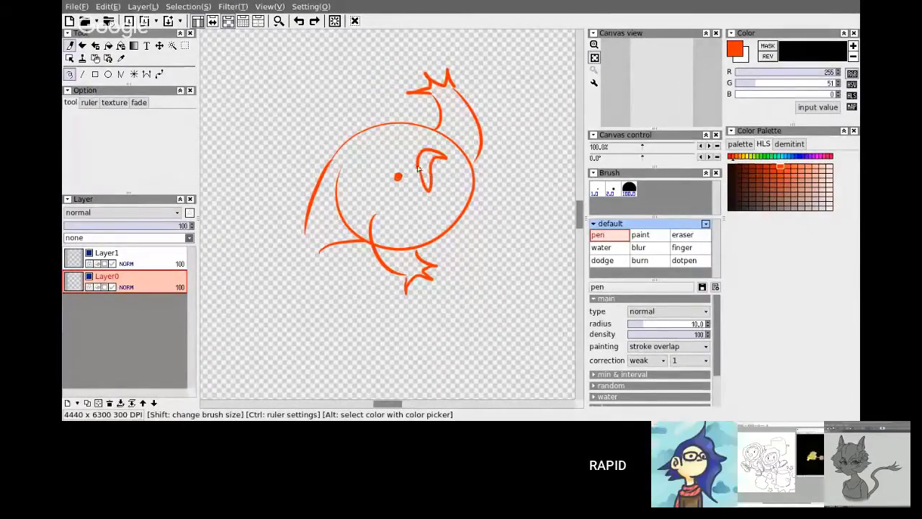
Step: Sketch the large dorsal fin and the small pointed fin beside it on the creature's back
{"action": "mouse_move", "coordinate": [383, 125]}
{"action": "left_mouse_down"}
{"action": "mouse_move", "coordinate": [328, 138]}
{"action": "mouse_move", "coordinate": [341, 135]}
{"action": "mouse_move", "coordinate": [362, 95]}
{"action": "mouse_move", "coordinate": [394, 124]}
{"action": "left_mouse_up"}
{"action": "key", "text": "ctrl+z"}
{"action": "key", "text": "ctrl+z"}
{"action": "key", "text": "ctrl+z"}
{"action": "mouse_move", "coordinate": [373, 128]}
{"action": "left_mouse_down"}
{"action": "mouse_move", "coordinate": [392, 121]}
{"action": "mouse_move", "coordinate": [282, 101]}
{"action": "left_mouse_up"}
{"action": "key", "text": "ctrl+z"}
{"action": "mouse_move", "coordinate": [297, 153]}
{"action": "left_mouse_down"}
{"action": "mouse_move", "coordinate": [315, 190]}
{"action": "mouse_move", "coordinate": [277, 118]}
{"action": "left_mouse_up"}
Step: Try out different pointed tail fin shapes below the creature's back line
{"action": "mouse_move", "coordinate": [303, 236]}
{"action": "left_mouse_down"}
{"action": "mouse_move", "coordinate": [343, 285]}
{"action": "mouse_move", "coordinate": [325, 249]}
{"action": "left_mouse_up"}
{"action": "key", "text": "ctrl+z"}
{"action": "mouse_move", "coordinate": [325, 249]}
{"action": "left_mouse_down"}
{"action": "mouse_move", "coordinate": [350, 306]}
{"action": "mouse_move", "coordinate": [294, 251]}
{"action": "left_mouse_up"}
{"action": "key", "text": "ctrl+z"}
{"action": "left_click_drag", "start_coordinate": [305, 231], "coordinate": [358, 300]}
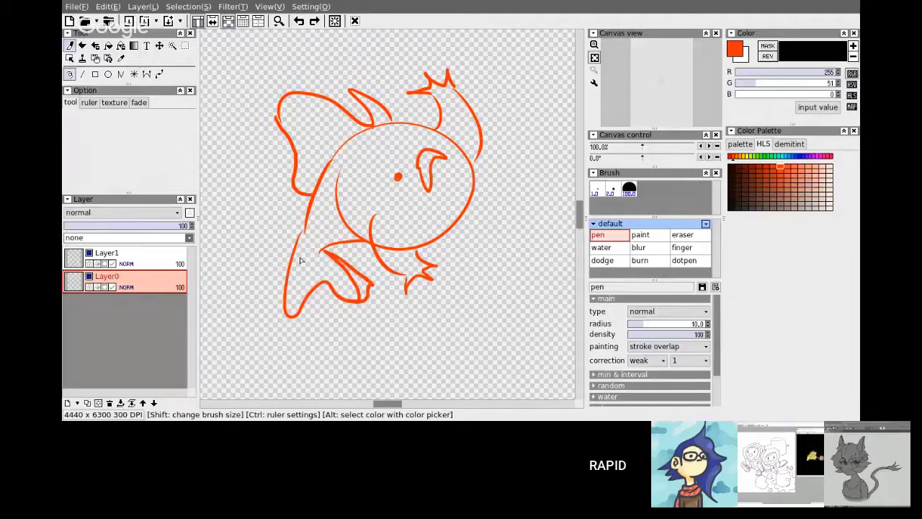
{"action": "key", "text": "ctrl+z"}
{"action": "key", "text": "ctrl+z"}
{"action": "left_click_drag", "start_coordinate": [322, 250], "coordinate": [371, 290]}
{"action": "mouse_move", "coordinate": [370, 290]}
{"action": "left_mouse_down"}
{"action": "mouse_move", "coordinate": [315, 280]}
{"action": "mouse_move", "coordinate": [307, 227]}
{"action": "left_mouse_up"}
{"action": "key", "text": "ctrl+z"}
{"action": "mouse_move", "coordinate": [304, 229]}
{"action": "left_mouse_down"}
{"action": "mouse_move", "coordinate": [312, 316]}
{"action": "mouse_move", "coordinate": [375, 292]}
{"action": "left_mouse_up"}
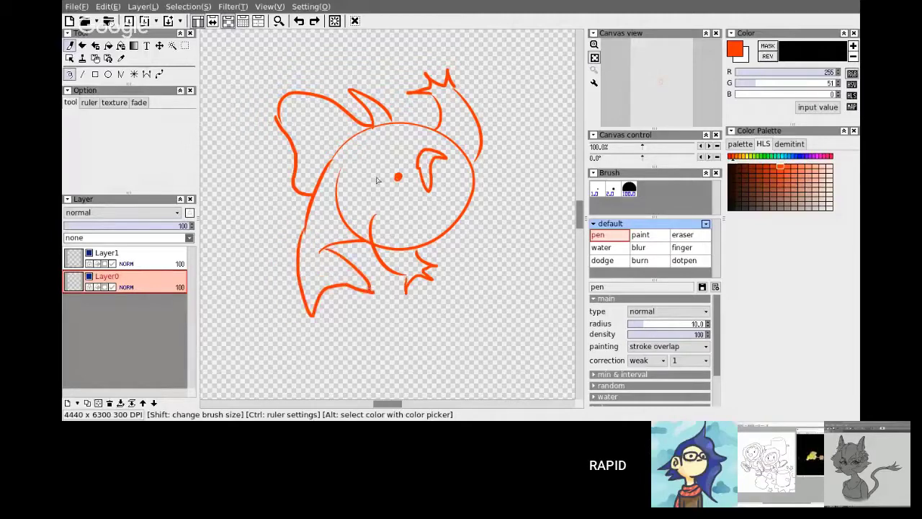
Step: Try additional strokes on the body and rays in the tail, and undo them along with the tail outline
{"action": "left_click_drag", "start_coordinate": [334, 246], "coordinate": [370, 250]}
{"action": "mouse_move", "coordinate": [393, 198]}
{"action": "left_mouse_down"}
{"action": "mouse_move", "coordinate": [437, 238]}
{"action": "mouse_move", "coordinate": [406, 239]}
{"action": "mouse_move", "coordinate": [459, 214]}
{"action": "mouse_move", "coordinate": [447, 241]}
{"action": "mouse_move", "coordinate": [392, 235]}
{"action": "left_mouse_up"}
{"action": "key", "text": "ctrl+z"}
{"action": "key", "text": "ctrl+z"}
{"action": "key", "text": "ctrl+z"}
{"action": "left_click_drag", "start_coordinate": [410, 210], "coordinate": [410, 235]}
{"action": "key", "text": "ctrl+z"}
{"action": "key", "text": "ctrl+z"}
{"action": "key", "text": "ctrl+z"}
{"action": "left_click_drag", "start_coordinate": [302, 259], "coordinate": [330, 310]}
{"action": "key", "text": "ctrl+z"}
{"action": "key", "text": "ctrl+z"}
{"action": "key", "text": "ctrl+z"}
{"action": "key", "text": "ctrl+z"}
Step: Sketch a small rounded fin with rays under the body beside the lower leg
{"action": "mouse_move", "coordinate": [326, 251]}
{"action": "left_mouse_down"}
{"action": "mouse_move", "coordinate": [371, 247]}
{"action": "mouse_move", "coordinate": [335, 282]}
{"action": "mouse_move", "coordinate": [372, 247]}
{"action": "left_mouse_up"}
{"action": "key", "text": "ctrl+z"}
{"action": "key", "text": "ctrl+z"}
{"action": "mouse_move", "coordinate": [370, 245]}
{"action": "left_mouse_down"}
{"action": "mouse_move", "coordinate": [344, 273]}
{"action": "mouse_move", "coordinate": [332, 249]}
{"action": "left_mouse_up"}
{"action": "mouse_move", "coordinate": [336, 257]}
{"action": "left_mouse_down"}
{"action": "mouse_move", "coordinate": [332, 274]}
{"action": "mouse_move", "coordinate": [344, 270]}
{"action": "left_mouse_up"}
{"action": "key", "text": "ctrl+z"}
{"action": "key", "text": "ctrl+z"}
{"action": "mouse_move", "coordinate": [337, 246]}
{"action": "left_mouse_down"}
{"action": "mouse_move", "coordinate": [333, 274]}
{"action": "mouse_move", "coordinate": [346, 272]}
{"action": "left_mouse_up"}
{"action": "left_click_drag", "start_coordinate": [358, 244], "coordinate": [360, 268]}
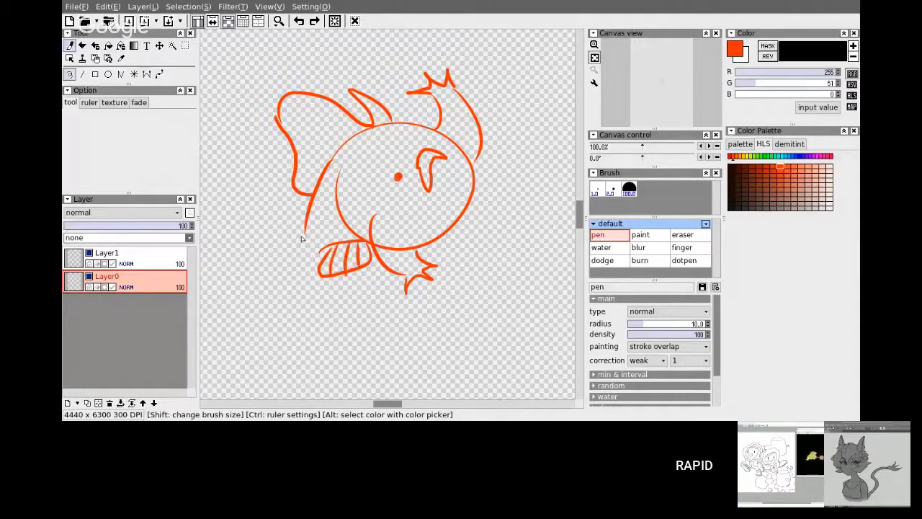
Step: Sketch the forked tail fin with rays extending from the creature's back line
{"action": "mouse_move", "coordinate": [306, 212]}
{"action": "left_mouse_down"}
{"action": "mouse_move", "coordinate": [230, 237]}
{"action": "mouse_move", "coordinate": [320, 255]}
{"action": "mouse_move", "coordinate": [248, 247]}
{"action": "left_mouse_up"}
{"action": "mouse_move", "coordinate": [307, 241]}
{"action": "left_mouse_down"}
{"action": "mouse_move", "coordinate": [273, 258]}
{"action": "mouse_move", "coordinate": [290, 271]}
{"action": "left_mouse_up"}
{"action": "left_click_drag", "start_coordinate": [311, 261], "coordinate": [300, 298]}
{"action": "key", "text": "ctrl+z"}
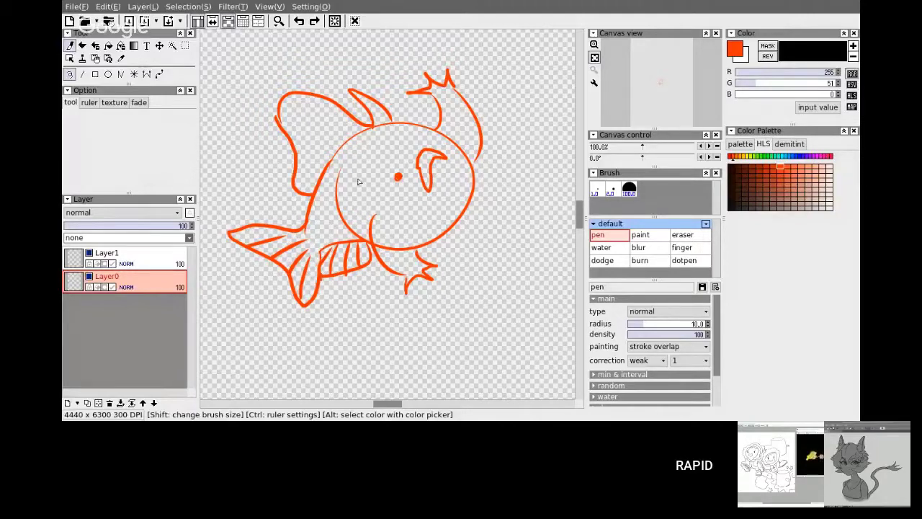
Step: Sketch the rays inside the large back fin and the small pointed spine on the creature's back
{"action": "left_click_drag", "start_coordinate": [292, 180], "coordinate": [333, 164]}
{"action": "left_click_drag", "start_coordinate": [293, 153], "coordinate": [335, 141]}
{"action": "left_click_drag", "start_coordinate": [272, 124], "coordinate": [355, 147]}
{"action": "mouse_move", "coordinate": [296, 98]}
{"action": "left_mouse_down"}
{"action": "mouse_move", "coordinate": [363, 133]}
{"action": "mouse_move", "coordinate": [438, 132]}
{"action": "left_mouse_up"}
Step: Try out a curved fin outline with short rays on the lower front of the body
{"action": "mouse_move", "coordinate": [378, 205]}
{"action": "left_mouse_down"}
{"action": "mouse_move", "coordinate": [428, 232]}
{"action": "mouse_move", "coordinate": [420, 239]}
{"action": "left_mouse_up"}
{"action": "key", "text": "ctrl+z"}
{"action": "key", "text": "ctrl+z"}
{"action": "mouse_move", "coordinate": [356, 190]}
{"action": "left_mouse_down"}
{"action": "mouse_move", "coordinate": [354, 208]}
{"action": "mouse_move", "coordinate": [428, 205]}
{"action": "left_mouse_up"}
{"action": "key", "text": "ctrl+z"}
{"action": "mouse_move", "coordinate": [402, 201]}
{"action": "left_mouse_down"}
{"action": "mouse_move", "coordinate": [391, 217]}
{"action": "mouse_move", "coordinate": [443, 229]}
{"action": "left_mouse_up"}
{"action": "left_click_drag", "start_coordinate": [400, 210], "coordinate": [408, 223]}
Step: Undo the lower and side fin attempts and sketch a smaller rounded fin with rays on the body's side below the raised leg
{"action": "left_click_drag", "start_coordinate": [452, 142], "coordinate": [473, 201]}
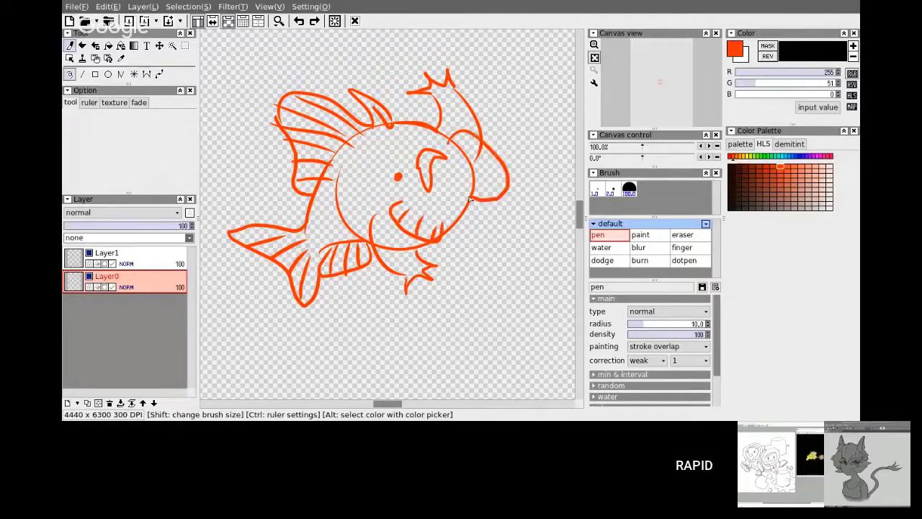
{"action": "key", "text": "ctrl+z"}
{"action": "key", "text": "ctrl+z"}
{"action": "key", "text": "ctrl+z"}
{"action": "key", "text": "ctrl+z"}
{"action": "key", "text": "ctrl+z"}
{"action": "key", "text": "ctrl+z"}
{"action": "left_click_drag", "start_coordinate": [452, 142], "coordinate": [474, 195]}
{"action": "key", "text": "ctrl+z"}
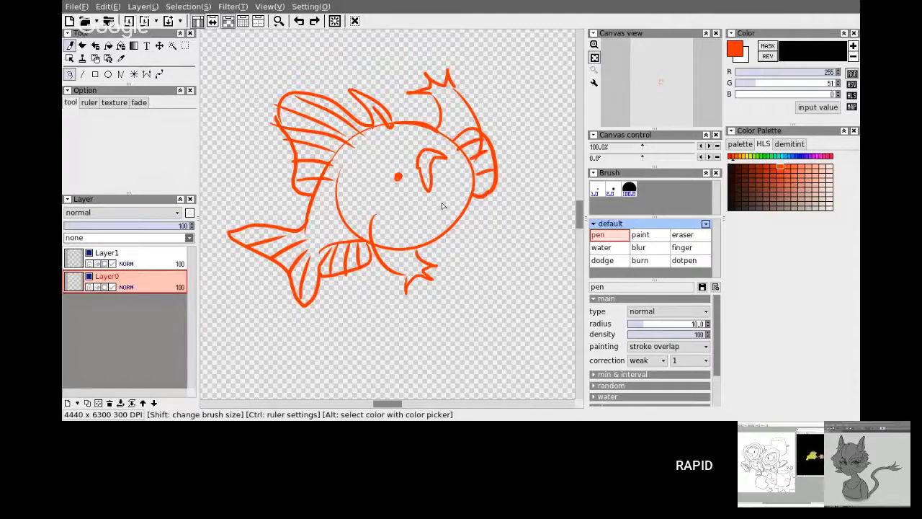
Step: Try out an angular fin with vertical rays at the bottom of the body, and undo it
{"action": "mouse_move", "coordinate": [393, 200]}
{"action": "left_mouse_down"}
{"action": "mouse_move", "coordinate": [453, 232]}
{"action": "mouse_move", "coordinate": [450, 244]}
{"action": "left_mouse_up"}
{"action": "key", "text": "ctrl+z"}
{"action": "key", "text": "ctrl+z"}
{"action": "left_click_drag", "start_coordinate": [450, 243], "coordinate": [458, 229]}
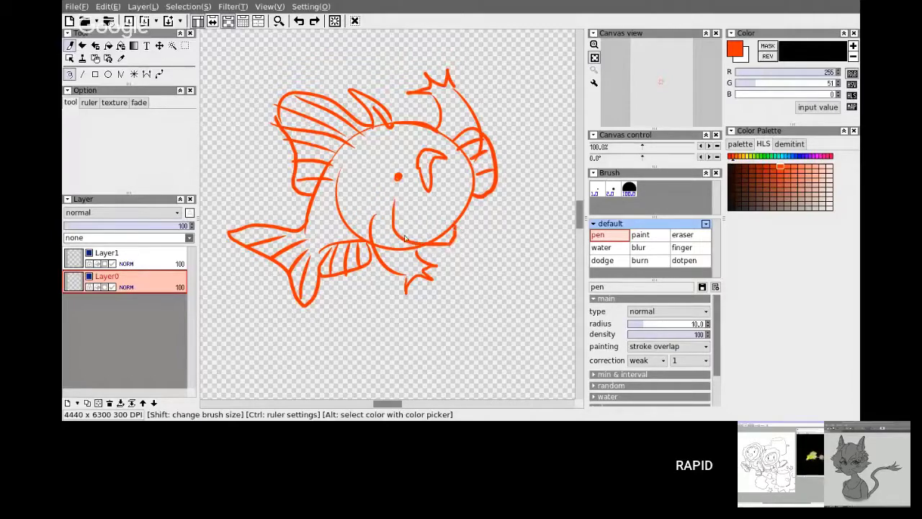
{"action": "left_click_drag", "start_coordinate": [403, 212], "coordinate": [405, 240]}
{"action": "left_click_drag", "start_coordinate": [421, 212], "coordinate": [422, 243]}
{"action": "left_click_drag", "start_coordinate": [437, 216], "coordinate": [440, 241]}
{"action": "left_click_drag", "start_coordinate": [455, 217], "coordinate": [453, 225]}
{"action": "left_click_drag", "start_coordinate": [390, 197], "coordinate": [409, 244]}
{"action": "key", "text": "ctrl+z"}
{"action": "key", "text": "ctrl+z"}
{"action": "key", "text": "ctrl+z"}
{"action": "key", "text": "ctrl+z"}
{"action": "key", "text": "ctrl+z"}
{"action": "key", "text": "ctrl+z"}
Step: Sketch the small lower front fin with rays at the bottom edge of the body
{"action": "left_click_drag", "start_coordinate": [458, 228], "coordinate": [425, 244]}
{"action": "mouse_move", "coordinate": [391, 198]}
{"action": "left_mouse_down"}
{"action": "mouse_move", "coordinate": [425, 243]}
{"action": "mouse_move", "coordinate": [403, 211]}
{"action": "left_mouse_up"}
{"action": "key", "text": "ctrl+z"}
{"action": "mouse_move", "coordinate": [410, 241]}
{"action": "left_mouse_down"}
{"action": "mouse_move", "coordinate": [415, 214]}
{"action": "mouse_move", "coordinate": [428, 221]}
{"action": "left_mouse_up"}
{"action": "left_click_drag", "start_coordinate": [435, 241], "coordinate": [441, 220]}
{"action": "left_click_drag", "start_coordinate": [450, 246], "coordinate": [454, 226]}
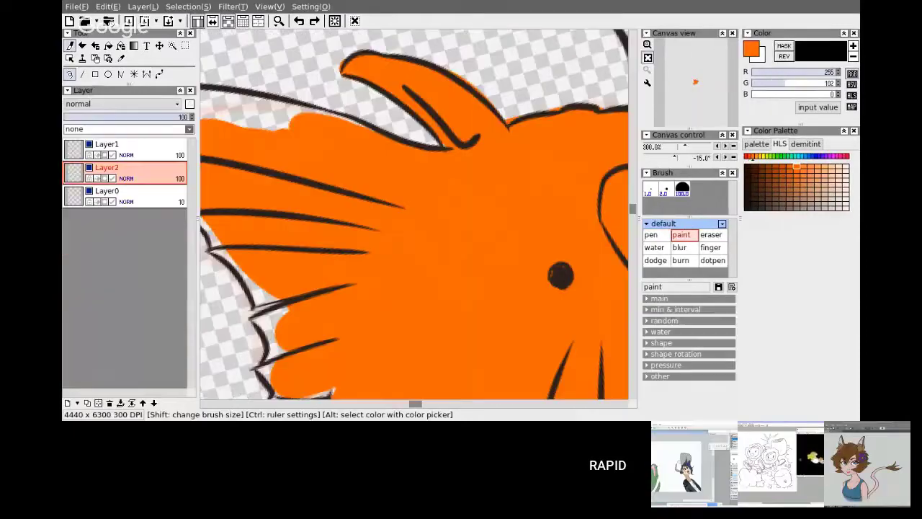
Step: Paint the large back fin orange on Layer2, filling it out to its inked edges
{"action": "left_click_drag", "start_coordinate": [414, 404], "coordinate": [412, 404]}
{"action": "mouse_move", "coordinate": [364, 130]}
{"action": "left_mouse_down"}
{"action": "mouse_move", "coordinate": [295, 101]}
{"action": "mouse_move", "coordinate": [238, 137]}
{"action": "mouse_move", "coordinate": [344, 354]}
{"action": "left_mouse_up"}
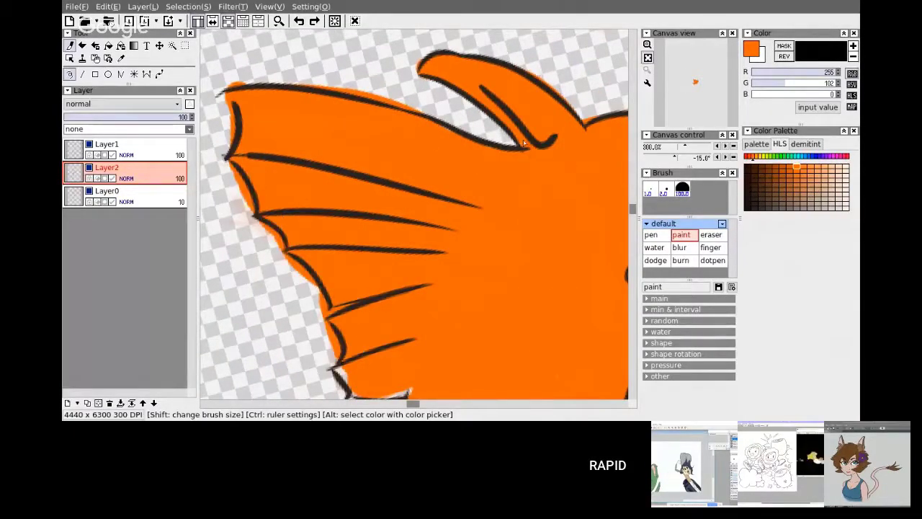
{"action": "left_click_drag", "start_coordinate": [633, 210], "coordinate": [633, 214]}
{"action": "mouse_move", "coordinate": [337, 179]}
{"action": "left_mouse_down"}
{"action": "mouse_move", "coordinate": [346, 211]}
{"action": "mouse_move", "coordinate": [403, 222]}
{"action": "left_mouse_up"}
Step: Paint the forked tail fin orange out to its inked edges on Layer2
{"action": "left_click_drag", "start_coordinate": [634, 216], "coordinate": [633, 220]}
{"action": "mouse_move", "coordinate": [311, 193]}
{"action": "left_mouse_down"}
{"action": "mouse_move", "coordinate": [363, 154]}
{"action": "mouse_move", "coordinate": [402, 146]}
{"action": "left_mouse_up"}
{"action": "left_click_drag", "start_coordinate": [411, 404], "coordinate": [408, 403]}
{"action": "mouse_move", "coordinate": [335, 178]}
{"action": "left_mouse_down"}
{"action": "mouse_move", "coordinate": [288, 229]}
{"action": "mouse_move", "coordinate": [419, 250]}
{"action": "mouse_move", "coordinate": [565, 337]}
{"action": "mouse_move", "coordinate": [596, 299]}
{"action": "left_mouse_up"}
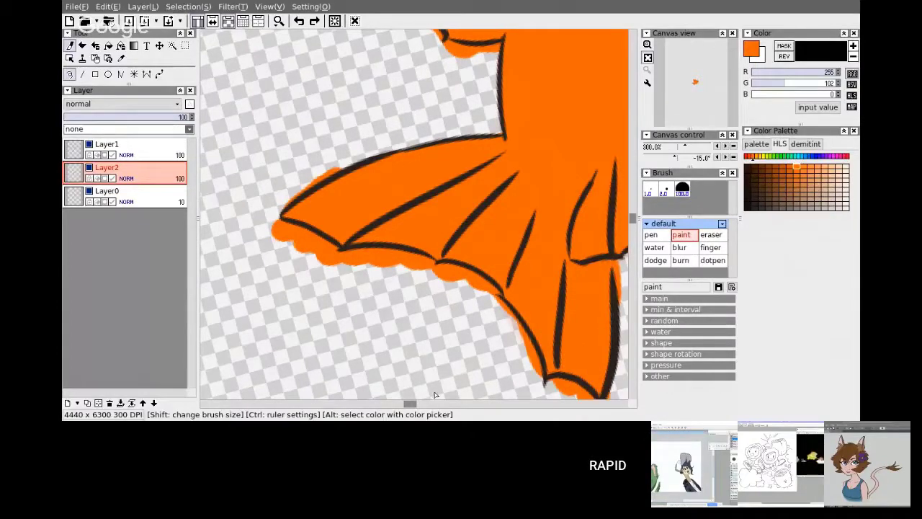
Step: Paint the remaining orange areas from the lower clawed leg up to the raised clawed leg on Layer2
{"action": "left_click_drag", "start_coordinate": [410, 405], "coordinate": [422, 405]}
{"action": "mouse_move", "coordinate": [356, 215]}
{"action": "left_mouse_down"}
{"action": "mouse_move", "coordinate": [442, 201]}
{"action": "mouse_move", "coordinate": [546, 201]}
{"action": "mouse_move", "coordinate": [469, 119]}
{"action": "left_mouse_up"}
{"action": "left_click_drag", "start_coordinate": [634, 218], "coordinate": [634, 206]}
{"action": "mouse_move", "coordinate": [425, 187]}
{"action": "left_mouse_down"}
{"action": "mouse_move", "coordinate": [562, 137]}
{"action": "mouse_move", "coordinate": [466, 98]}
{"action": "mouse_move", "coordinate": [380, 94]}
{"action": "mouse_move", "coordinate": [430, 49]}
{"action": "left_mouse_up"}
{"action": "left_click_drag", "start_coordinate": [634, 211], "coordinate": [634, 204]}
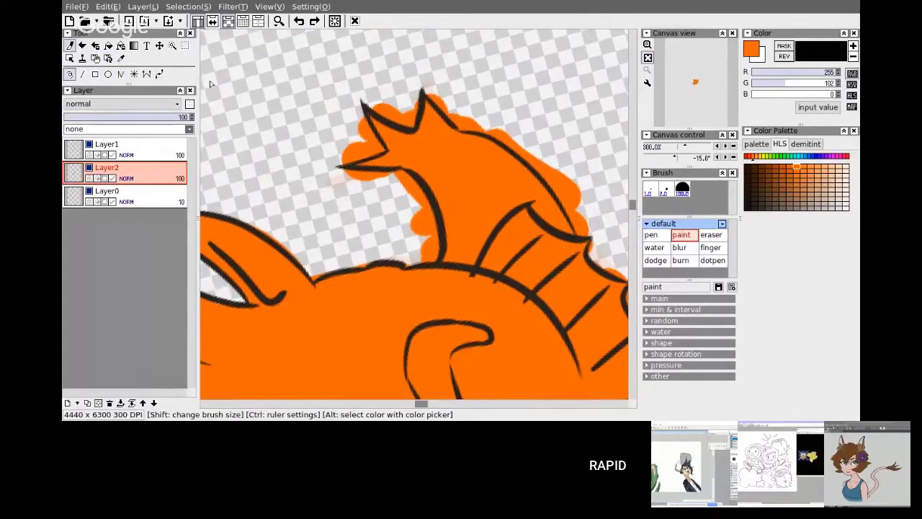
Step: Switch to the eraser, erase a bit of overspill beside the raised claws, and reduce the eraser radius to 23
{"action": "left_click", "coordinate": [724, 236]}
{"action": "left_click_drag", "start_coordinate": [366, 145], "coordinate": [333, 151]}
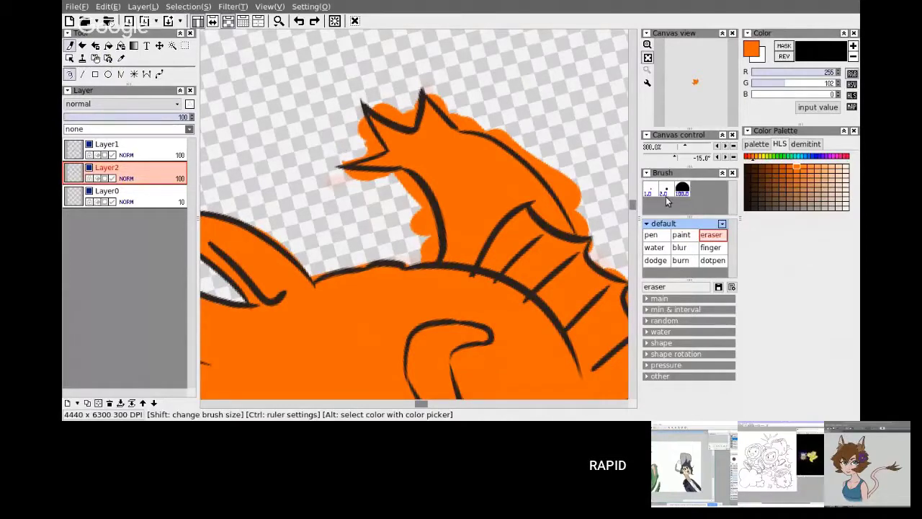
{"action": "left_click", "coordinate": [659, 299]}
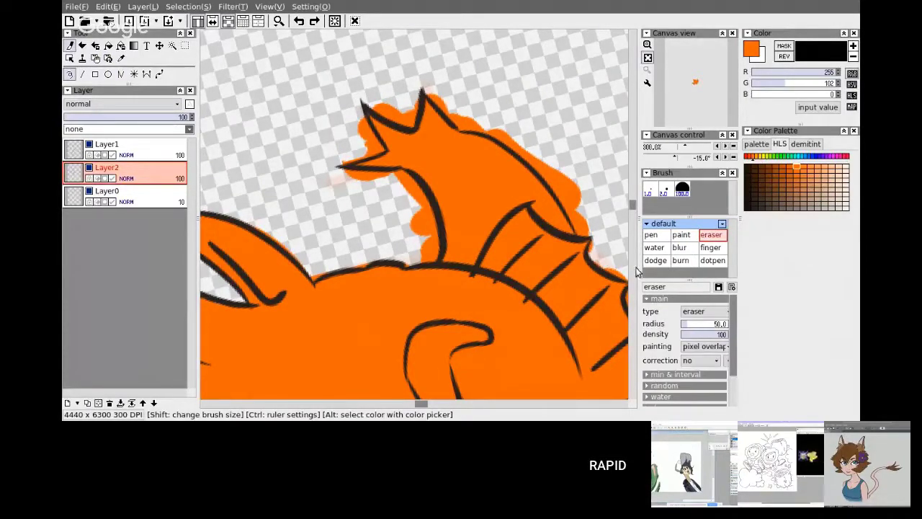
{"action": "left_click_drag", "start_coordinate": [638, 269], "coordinate": [629, 268]}
{"action": "left_click", "coordinate": [724, 327]}
{"action": "left_click", "coordinate": [725, 326]}
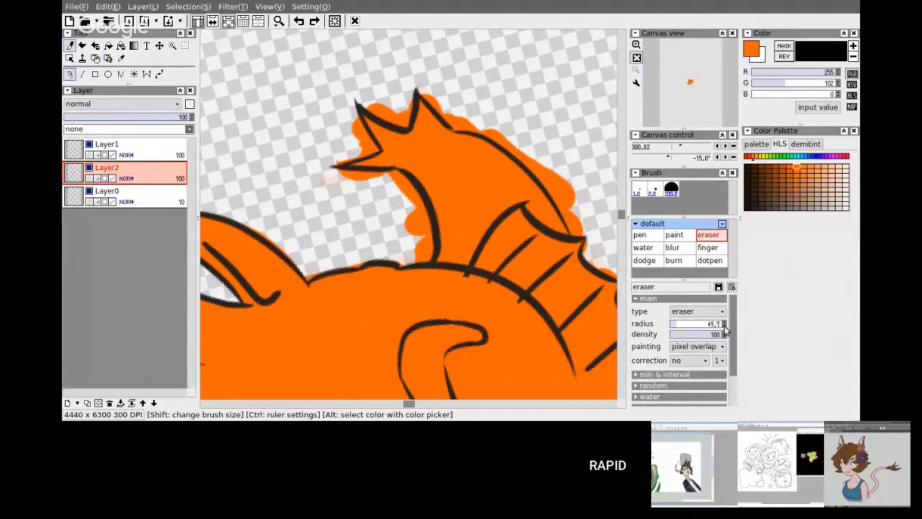
{"action": "left_click", "coordinate": [725, 327]}
{"action": "left_click", "coordinate": [725, 327]}
Step: Erase the orange overspill around the raised clawed leg, following its inked outline
{"action": "mouse_move", "coordinate": [398, 205]}
{"action": "left_mouse_down"}
{"action": "mouse_move", "coordinate": [403, 190]}
{"action": "mouse_move", "coordinate": [420, 249]}
{"action": "left_mouse_up"}
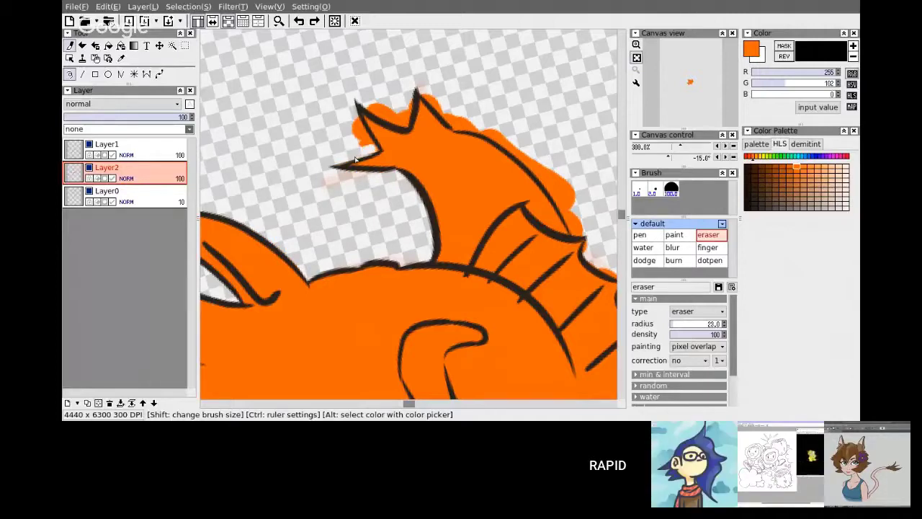
{"action": "mouse_move", "coordinate": [356, 159]}
{"action": "left_mouse_down"}
{"action": "mouse_move", "coordinate": [354, 130]}
{"action": "mouse_move", "coordinate": [376, 109]}
{"action": "left_mouse_up"}
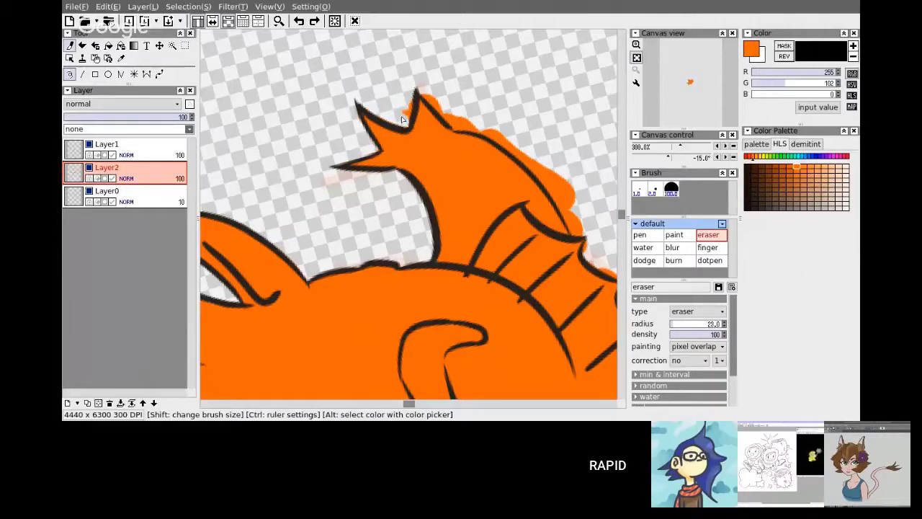
{"action": "mouse_move", "coordinate": [436, 97]}
{"action": "left_mouse_down"}
{"action": "mouse_move", "coordinate": [453, 122]}
{"action": "mouse_move", "coordinate": [519, 148]}
{"action": "mouse_move", "coordinate": [570, 189]}
{"action": "mouse_move", "coordinate": [554, 190]}
{"action": "mouse_move", "coordinate": [579, 235]}
{"action": "left_mouse_up"}
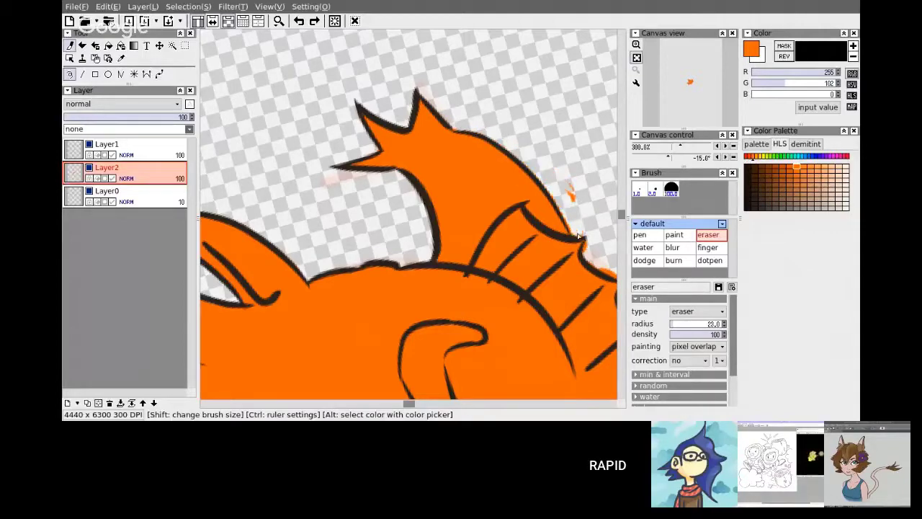
Step: Erase the orange overspill along the spiny side fin, the body's edge and the lower front fin
{"action": "left_click_drag", "start_coordinate": [409, 405], "coordinate": [420, 405]}
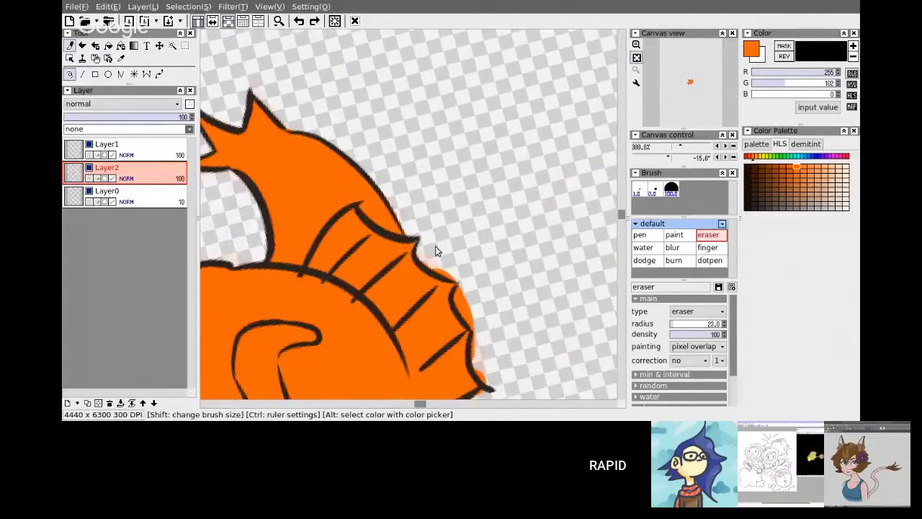
{"action": "left_click_drag", "start_coordinate": [464, 293], "coordinate": [477, 317]}
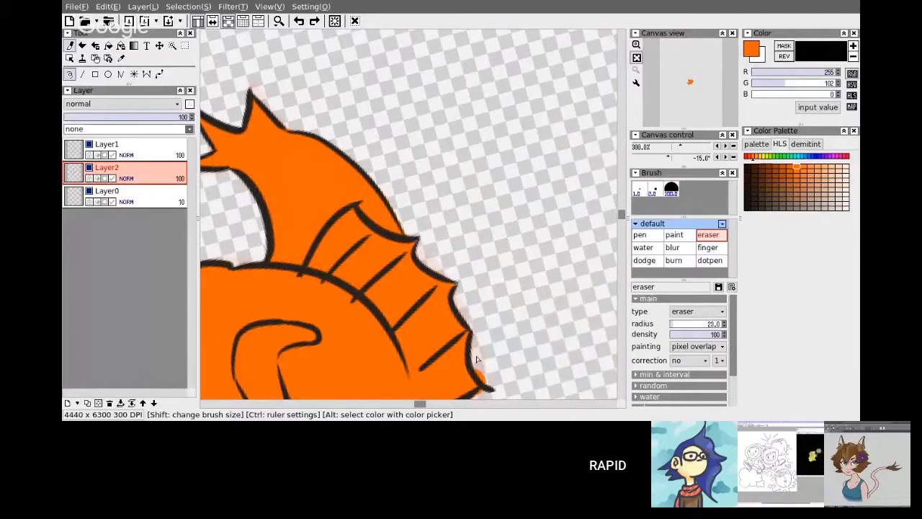
{"action": "left_click_drag", "start_coordinate": [624, 215], "coordinate": [622, 210]}
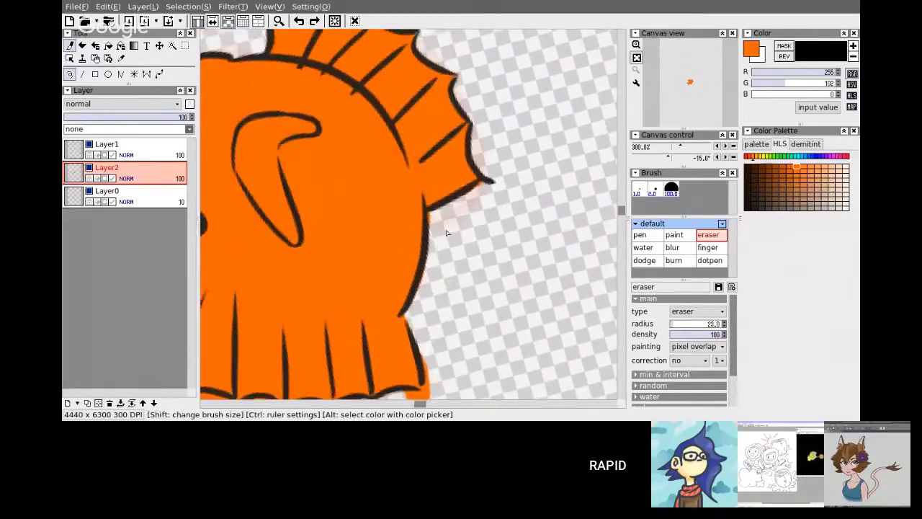
{"action": "scroll", "coordinate": [461, 305], "scroll_direction": "down", "scroll_amount": 2}
{"action": "left_click_drag", "start_coordinate": [441, 288], "coordinate": [434, 339]}
{"action": "left_click_drag", "start_coordinate": [301, 321], "coordinate": [311, 337]}
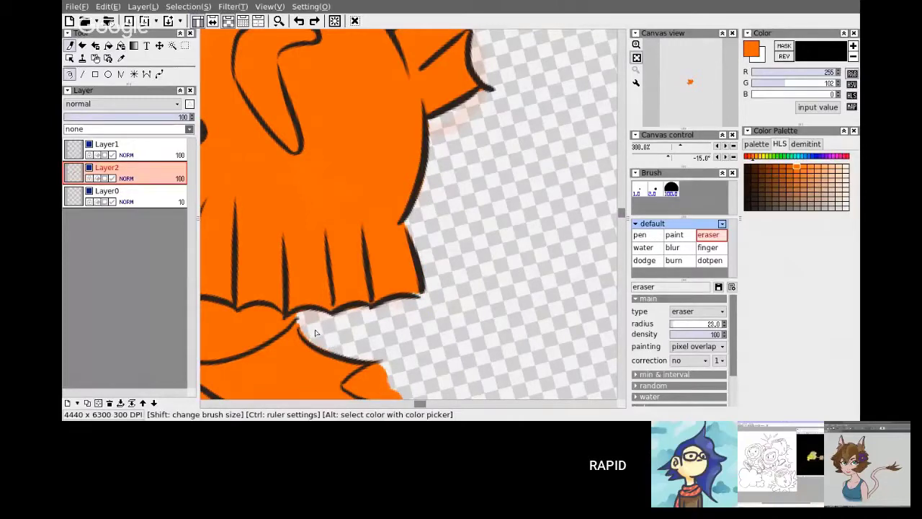
Step: Erase the orange overspill around the lower clawed foot and between the leg and the small rear fin
{"action": "left_click_drag", "start_coordinate": [621, 214], "coordinate": [621, 217]}
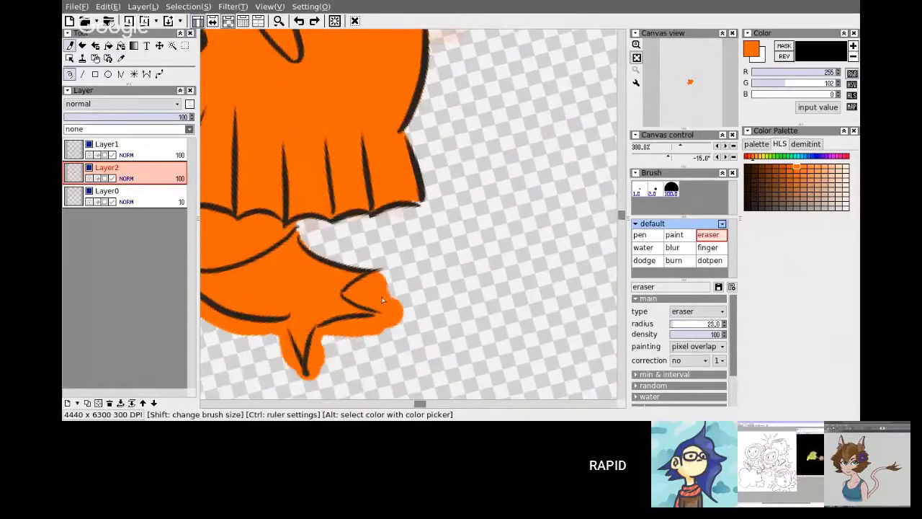
{"action": "left_click_drag", "start_coordinate": [386, 304], "coordinate": [395, 291]}
{"action": "left_click_drag", "start_coordinate": [418, 407], "coordinate": [414, 407]}
{"action": "mouse_move", "coordinate": [507, 333]}
{"action": "left_mouse_down"}
{"action": "mouse_move", "coordinate": [499, 373]}
{"action": "mouse_move", "coordinate": [520, 328]}
{"action": "mouse_move", "coordinate": [573, 321]}
{"action": "mouse_move", "coordinate": [545, 304]}
{"action": "mouse_move", "coordinate": [561, 276]}
{"action": "mouse_move", "coordinate": [534, 296]}
{"action": "left_mouse_up"}
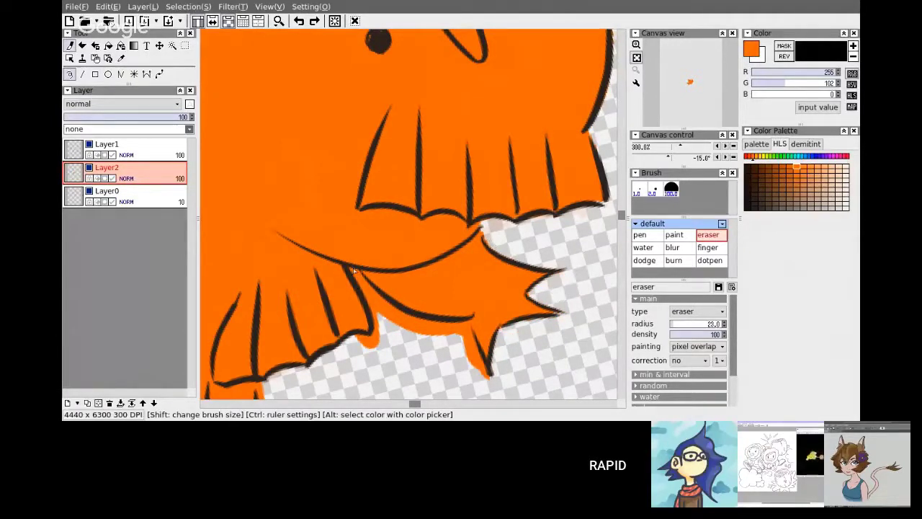
{"action": "mouse_move", "coordinate": [354, 270]}
{"action": "left_mouse_down"}
{"action": "mouse_move", "coordinate": [384, 309]}
{"action": "mouse_move", "coordinate": [425, 328]}
{"action": "mouse_move", "coordinate": [405, 364]}
{"action": "mouse_move", "coordinate": [376, 349]}
{"action": "mouse_move", "coordinate": [374, 337]}
{"action": "mouse_move", "coordinate": [467, 329]}
{"action": "mouse_move", "coordinate": [479, 364]}
{"action": "mouse_move", "coordinate": [466, 354]}
{"action": "left_mouse_up"}
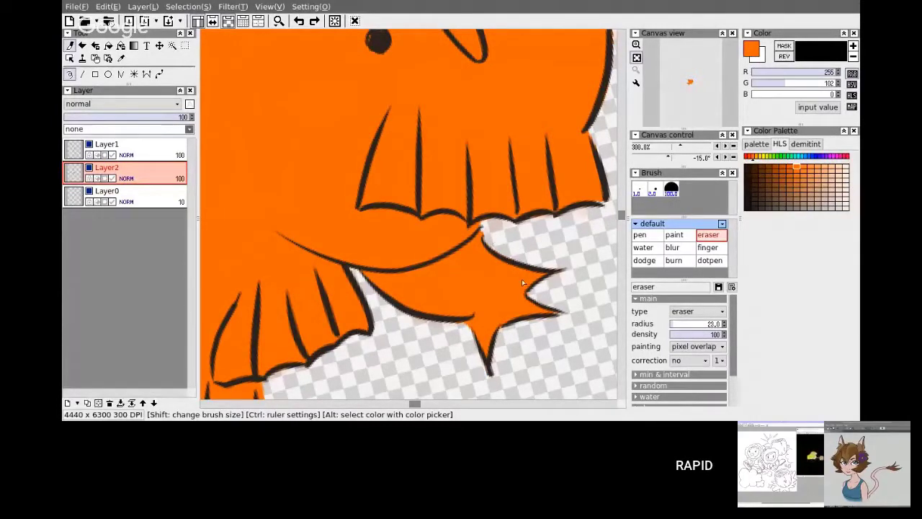
Step: Erase the orange overspill along the lower edge of the large back fin above the tail
{"action": "left_click_drag", "start_coordinate": [419, 404], "coordinate": [411, 404]}
{"action": "mouse_move", "coordinate": [355, 149]}
{"action": "left_mouse_down"}
{"action": "mouse_move", "coordinate": [351, 90]}
{"action": "mouse_move", "coordinate": [336, 71]}
{"action": "mouse_move", "coordinate": [337, 95]}
{"action": "left_mouse_up"}
{"action": "left_click_drag", "start_coordinate": [389, 180], "coordinate": [429, 170]}
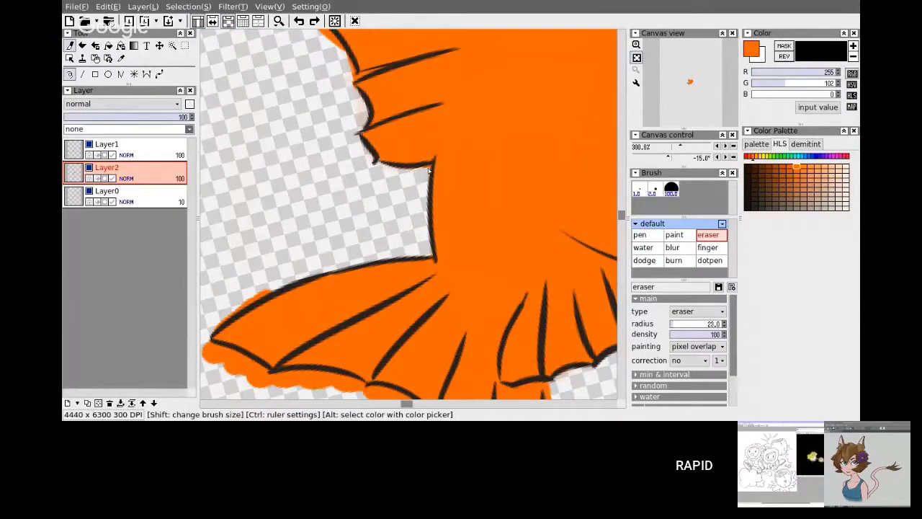
Step: Erase the orange overspill around the forked tail fin's scalloped edge and both of its tips
{"action": "scroll", "coordinate": [624, 215], "scroll_direction": "down", "scroll_amount": 5}
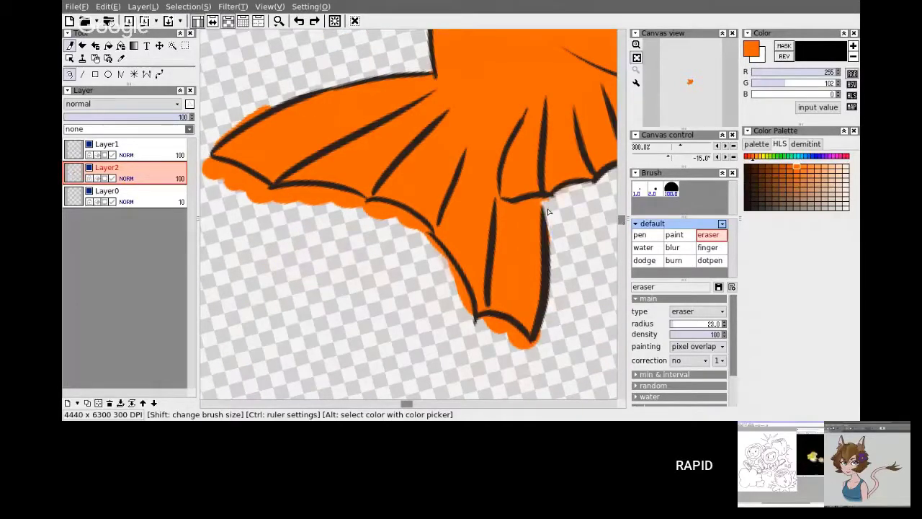
{"action": "left_click_drag", "start_coordinate": [477, 317], "coordinate": [543, 345]}
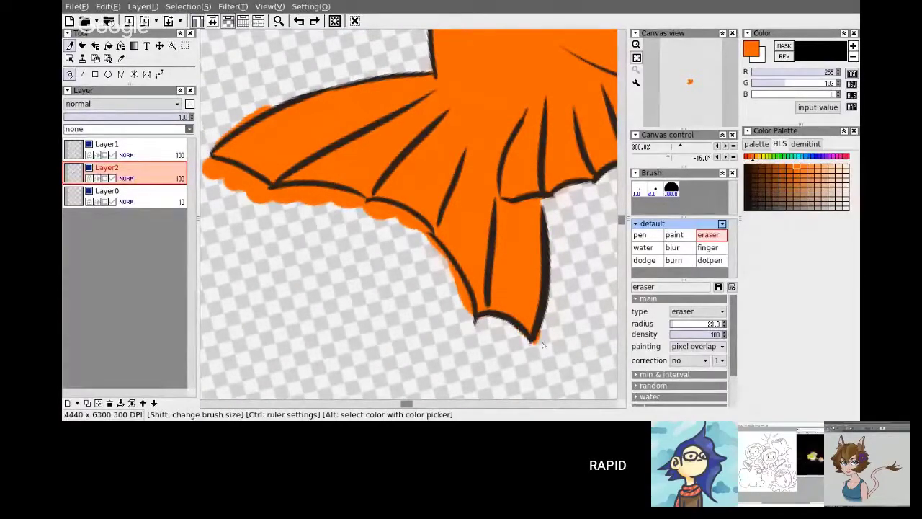
{"action": "left_click_drag", "start_coordinate": [425, 243], "coordinate": [470, 314]}
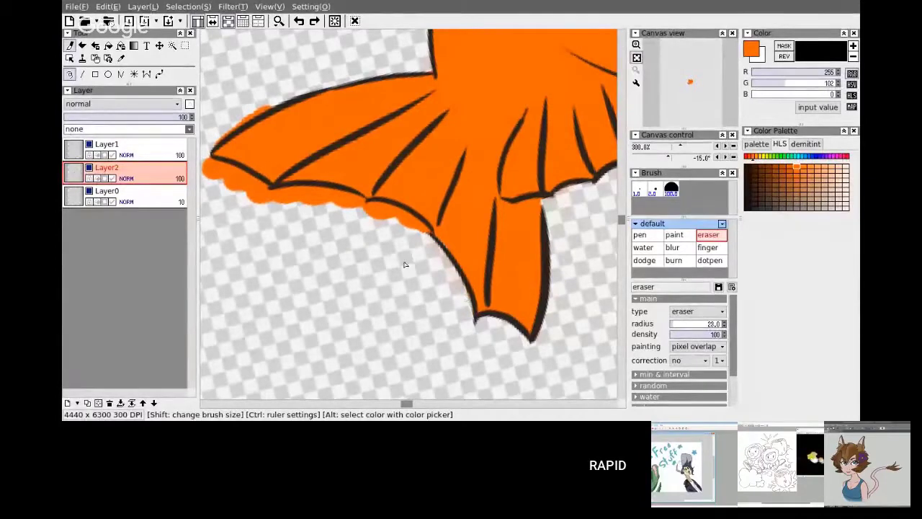
{"action": "mouse_move", "coordinate": [404, 224]}
{"action": "left_mouse_down"}
{"action": "mouse_move", "coordinate": [379, 212]}
{"action": "mouse_move", "coordinate": [428, 233]}
{"action": "mouse_move", "coordinate": [268, 196]}
{"action": "mouse_move", "coordinate": [312, 197]}
{"action": "mouse_move", "coordinate": [350, 212]}
{"action": "left_mouse_up"}
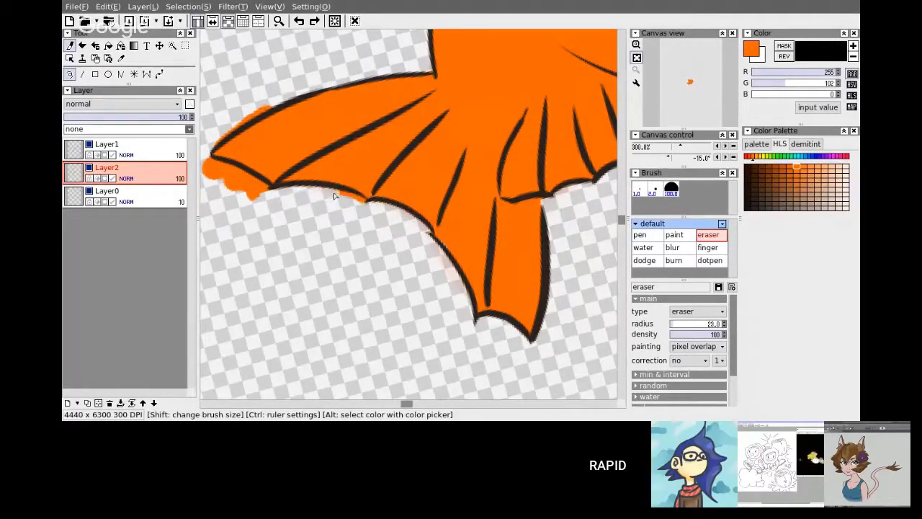
{"action": "left_click_drag", "start_coordinate": [222, 176], "coordinate": [266, 195]}
{"action": "left_click_drag", "start_coordinate": [407, 405], "coordinate": [404, 405]}
{"action": "mouse_move", "coordinate": [293, 173]}
{"action": "left_mouse_down"}
{"action": "mouse_move", "coordinate": [291, 155]}
{"action": "mouse_move", "coordinate": [352, 107]}
{"action": "left_mouse_up"}
Step: Erase the orange overspill along the outer and upper edges of the large back fin, undoing the stray strokes
{"action": "left_click_drag", "start_coordinate": [622, 220], "coordinate": [621, 209]}
{"action": "mouse_move", "coordinate": [392, 232]}
{"action": "left_mouse_down"}
{"action": "mouse_move", "coordinate": [432, 293]}
{"action": "mouse_move", "coordinate": [399, 255]}
{"action": "mouse_move", "coordinate": [420, 309]}
{"action": "left_mouse_up"}
{"action": "left_click_drag", "start_coordinate": [328, 160], "coordinate": [352, 206]}
{"action": "mouse_move", "coordinate": [331, 121]}
{"action": "left_mouse_down"}
{"action": "mouse_move", "coordinate": [324, 77]}
{"action": "mouse_move", "coordinate": [323, 125]}
{"action": "mouse_move", "coordinate": [340, 128]}
{"action": "mouse_move", "coordinate": [343, 80]}
{"action": "mouse_move", "coordinate": [516, 93]}
{"action": "left_mouse_up"}
{"action": "key", "text": "ctrl+z"}
{"action": "key", "text": "ctrl+z"}
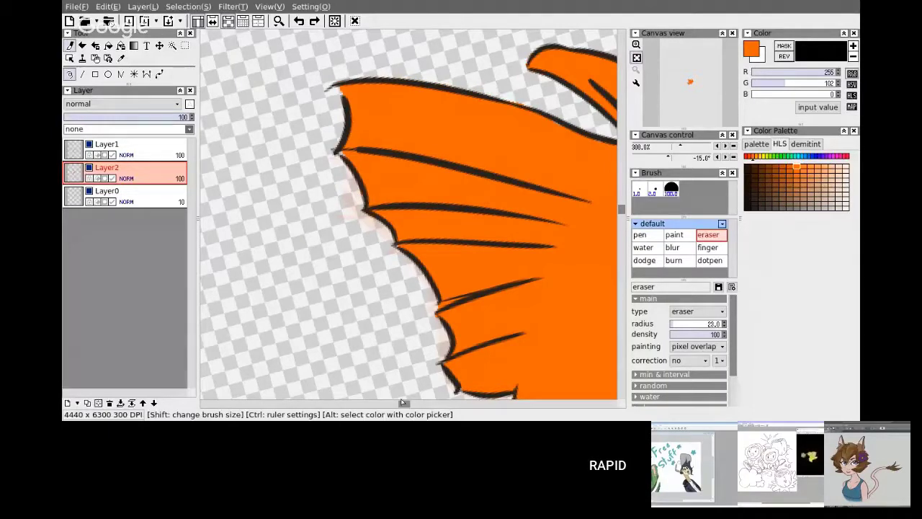
{"action": "left_click_drag", "start_coordinate": [402, 402], "coordinate": [415, 402]}
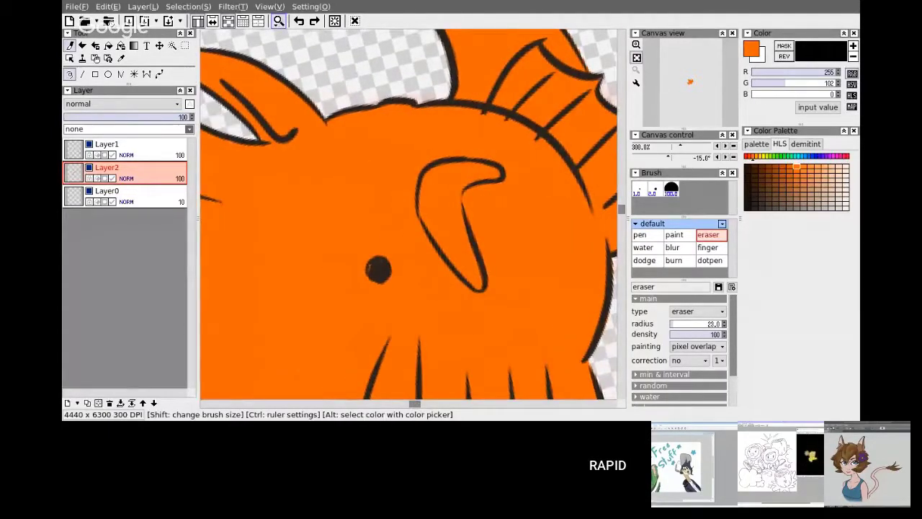
{"action": "left_click", "coordinate": [278, 21]}
{"action": "left_click", "coordinate": [734, 160]}
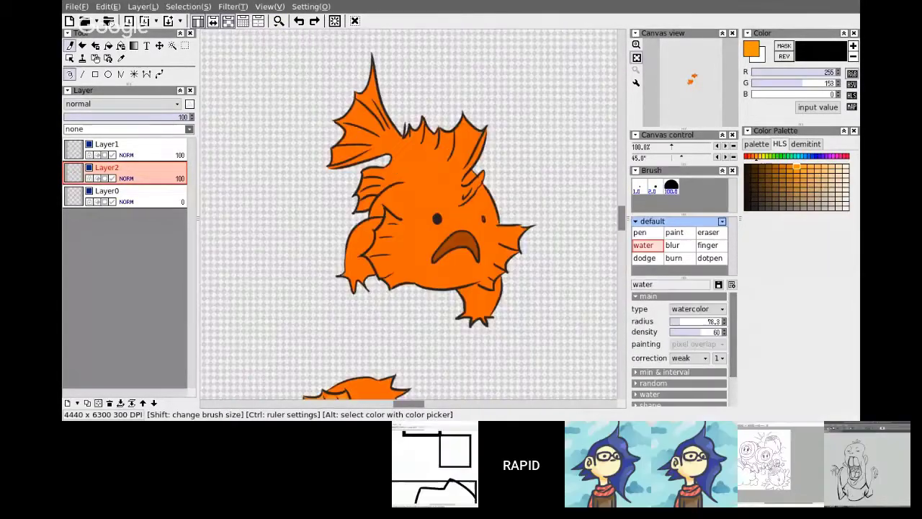
Step: Tint the spiky crest of the frowning creature light orange with the water brush, redoing the first strokes
{"action": "mouse_move", "coordinate": [462, 108]}
{"action": "left_mouse_down"}
{"action": "mouse_move", "coordinate": [442, 173]}
{"action": "mouse_move", "coordinate": [476, 119]}
{"action": "mouse_move", "coordinate": [433, 103]}
{"action": "mouse_move", "coordinate": [449, 150]}
{"action": "left_mouse_up"}
{"action": "key", "text": "ctrl+z"}
{"action": "key", "text": "ctrl+z"}
{"action": "left_click_drag", "start_coordinate": [429, 120], "coordinate": [435, 144]}
{"action": "left_click_drag", "start_coordinate": [413, 117], "coordinate": [420, 129]}
Step: Tint the frowning creature's two cheek fins light orange with the water brush
{"action": "mouse_move", "coordinate": [526, 239]}
{"action": "left_mouse_down"}
{"action": "mouse_move", "coordinate": [500, 238]}
{"action": "mouse_move", "coordinate": [496, 252]}
{"action": "left_mouse_up"}
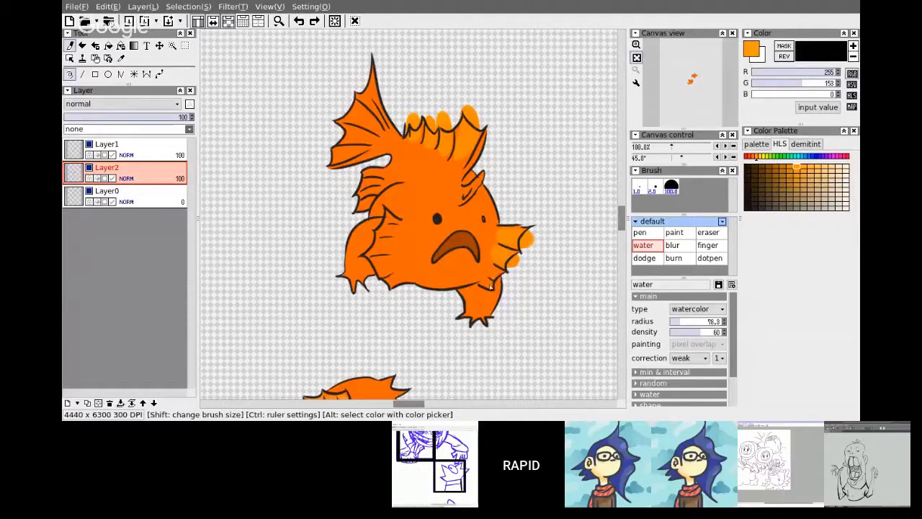
{"action": "left_click_drag", "start_coordinate": [390, 285], "coordinate": [396, 268]}
{"action": "mouse_move", "coordinate": [373, 258]}
{"action": "left_mouse_down"}
{"action": "mouse_move", "coordinate": [391, 254]}
{"action": "mouse_move", "coordinate": [394, 229]}
{"action": "left_mouse_up"}
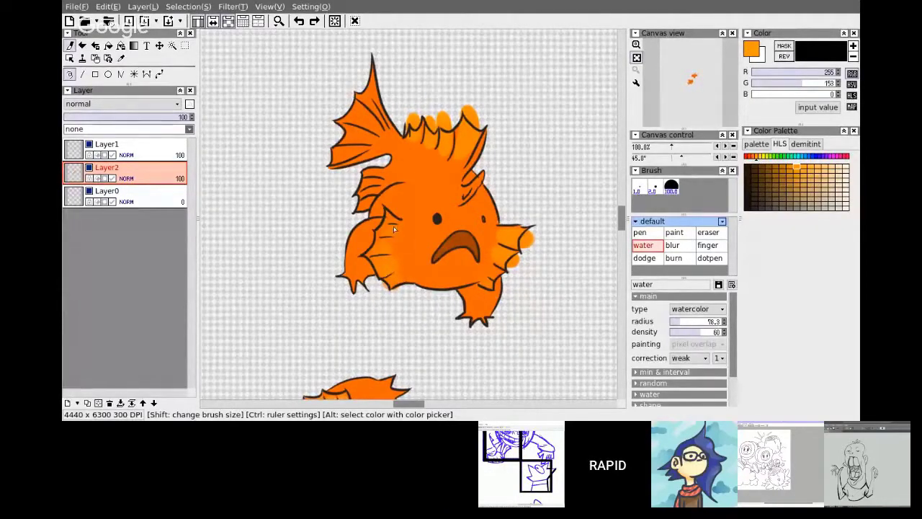
Step: Tint the small back fin and the tail fin's segments light orange, redoing the strokes near the tall tail tip
{"action": "mouse_move", "coordinate": [358, 173]}
{"action": "left_mouse_down"}
{"action": "mouse_move", "coordinate": [369, 155]}
{"action": "mouse_move", "coordinate": [330, 154]}
{"action": "mouse_move", "coordinate": [362, 150]}
{"action": "mouse_move", "coordinate": [337, 134]}
{"action": "mouse_move", "coordinate": [340, 108]}
{"action": "mouse_move", "coordinate": [358, 118]}
{"action": "mouse_move", "coordinate": [389, 165]}
{"action": "mouse_move", "coordinate": [360, 82]}
{"action": "left_mouse_up"}
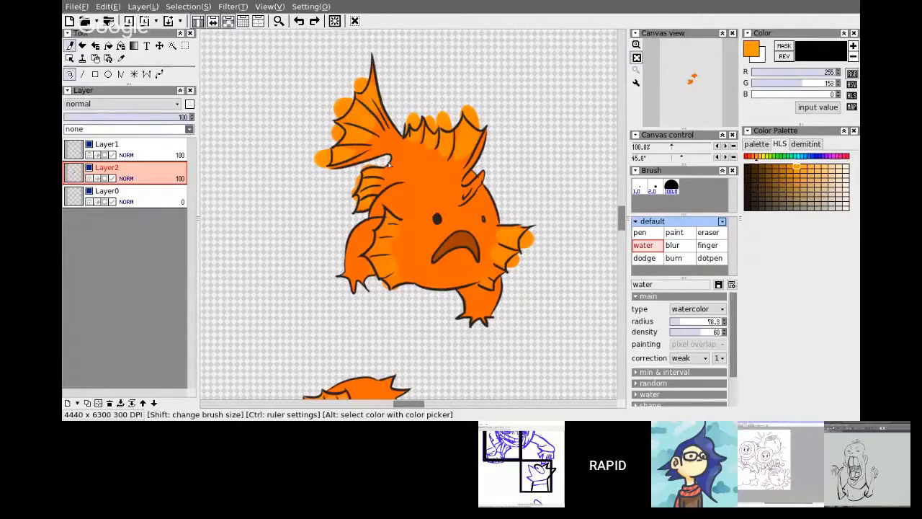
{"action": "key", "text": "ctrl+z"}
{"action": "left_click_drag", "start_coordinate": [337, 133], "coordinate": [366, 136]}
{"action": "left_click_drag", "start_coordinate": [343, 107], "coordinate": [371, 120]}
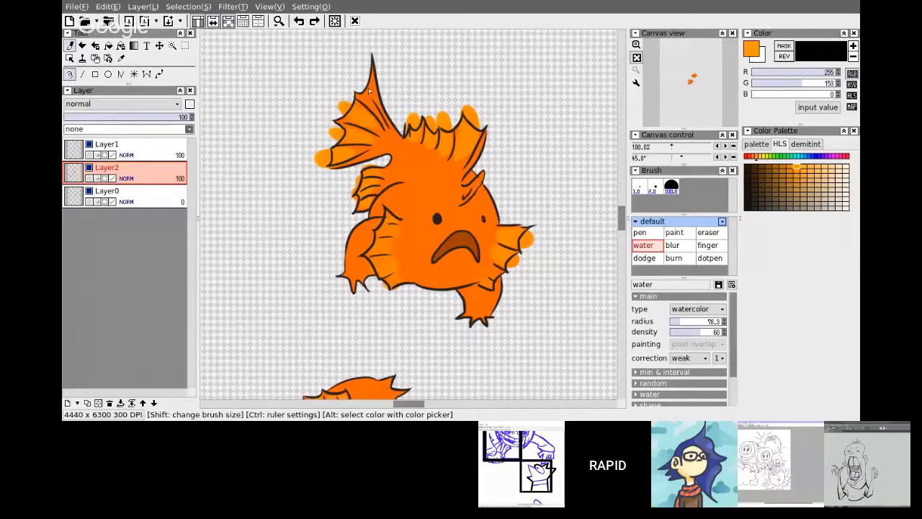
{"action": "left_click_drag", "start_coordinate": [366, 82], "coordinate": [376, 102]}
{"action": "left_click_drag", "start_coordinate": [360, 78], "coordinate": [377, 101]}
{"action": "key", "text": "ctrl+z"}
{"action": "left_click_drag", "start_coordinate": [355, 69], "coordinate": [377, 112]}
Step: Erase the orange overspill outside the frowning creature's front cheek fin and along the top of its spiky crest
{"action": "key", "text": "e"}
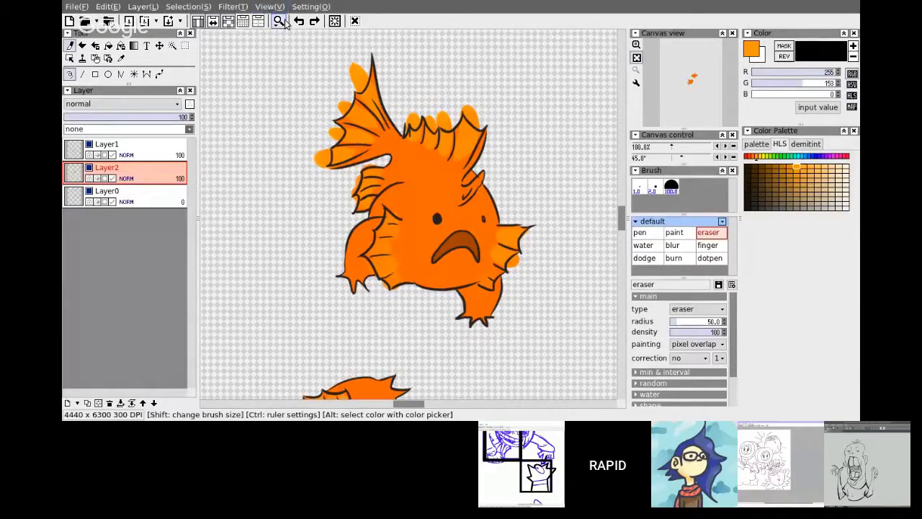
{"action": "left_click", "coordinate": [294, 85]}
{"action": "left_click_drag", "start_coordinate": [409, 404], "coordinate": [417, 405]}
{"action": "left_click_drag", "start_coordinate": [456, 328], "coordinate": [481, 300]}
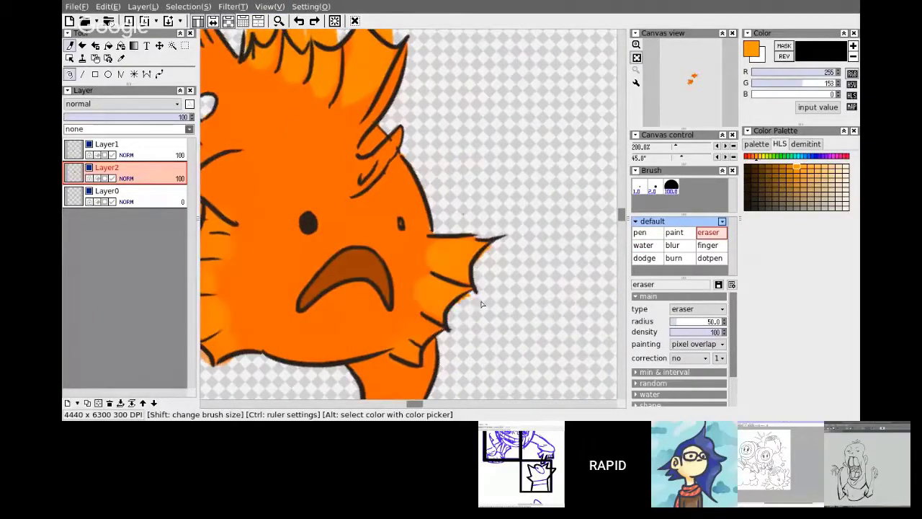
{"action": "scroll", "coordinate": [623, 214], "scroll_direction": "up", "scroll_amount": 3}
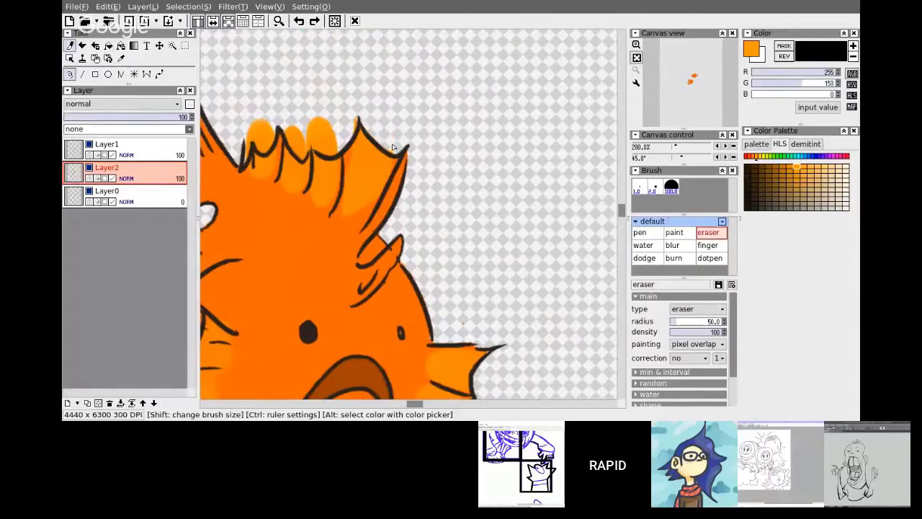
{"action": "mouse_move", "coordinate": [321, 128]}
{"action": "left_mouse_down"}
{"action": "mouse_move", "coordinate": [328, 148]}
{"action": "mouse_move", "coordinate": [299, 144]}
{"action": "mouse_move", "coordinate": [294, 98]}
{"action": "mouse_move", "coordinate": [266, 146]}
{"action": "mouse_move", "coordinate": [247, 118]}
{"action": "left_mouse_up"}
Step: Erase the orange overspill around the frowning creature's small back fin and its tail fin, up to the tall tail tip
{"action": "left_click_drag", "start_coordinate": [410, 402], "coordinate": [403, 403]}
{"action": "left_click_drag", "start_coordinate": [341, 242], "coordinate": [336, 279]}
{"action": "left_click_drag", "start_coordinate": [378, 222], "coordinate": [337, 232]}
{"action": "mouse_move", "coordinate": [268, 212]}
{"action": "left_mouse_down"}
{"action": "mouse_move", "coordinate": [311, 155]}
{"action": "mouse_move", "coordinate": [318, 89]}
{"action": "left_mouse_up"}
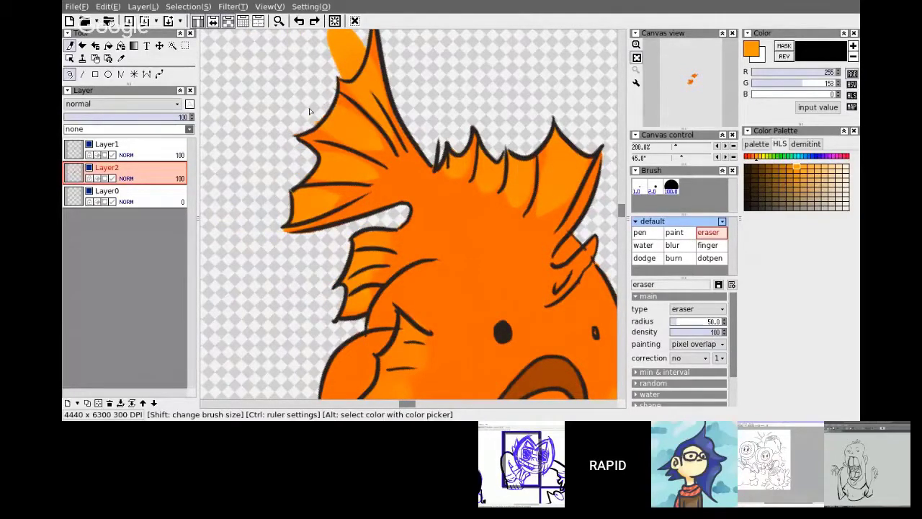
{"action": "left_click_drag", "start_coordinate": [624, 214], "coordinate": [624, 208]}
{"action": "mouse_move", "coordinate": [341, 160]}
{"action": "left_mouse_down"}
{"action": "mouse_move", "coordinate": [315, 214]}
{"action": "mouse_move", "coordinate": [341, 207]}
{"action": "mouse_move", "coordinate": [352, 182]}
{"action": "left_mouse_up"}
Step: Tint the small horn-like fin on the frowning creature's brow light orange with the water brush
{"action": "left_click_drag", "start_coordinate": [624, 204], "coordinate": [621, 211]}
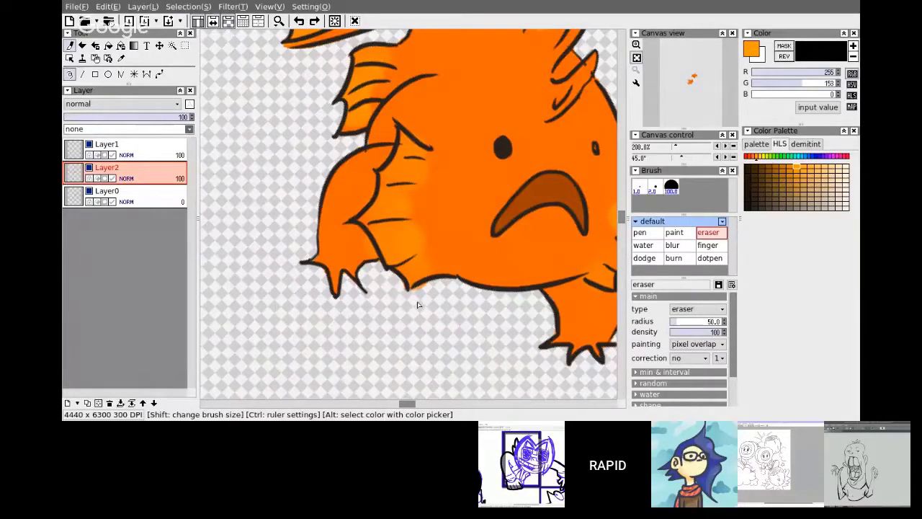
{"action": "left_click_drag", "start_coordinate": [407, 402], "coordinate": [410, 402]}
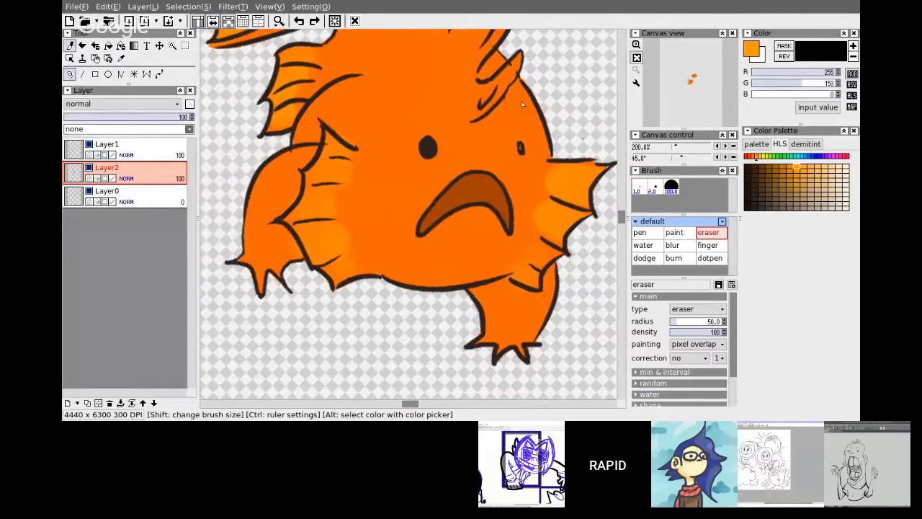
{"action": "left_click", "coordinate": [643, 245]}
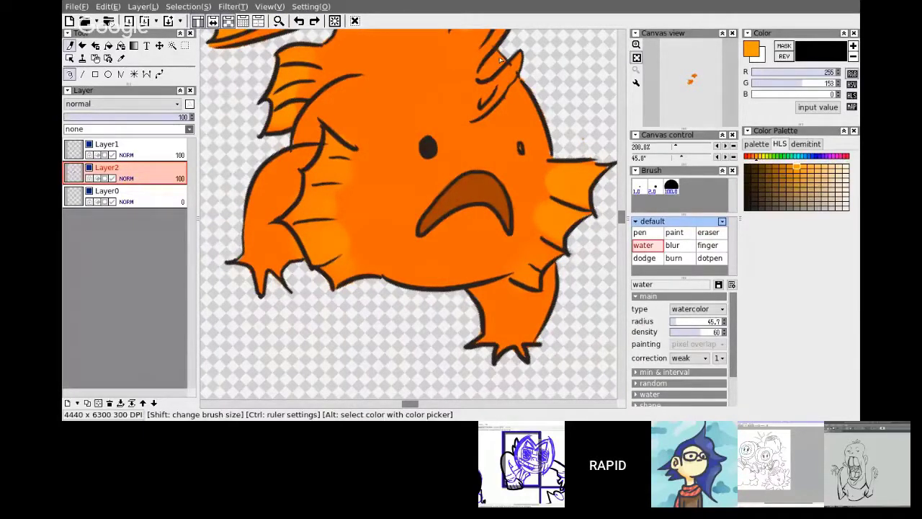
{"action": "left_click_drag", "start_coordinate": [500, 60], "coordinate": [499, 87]}
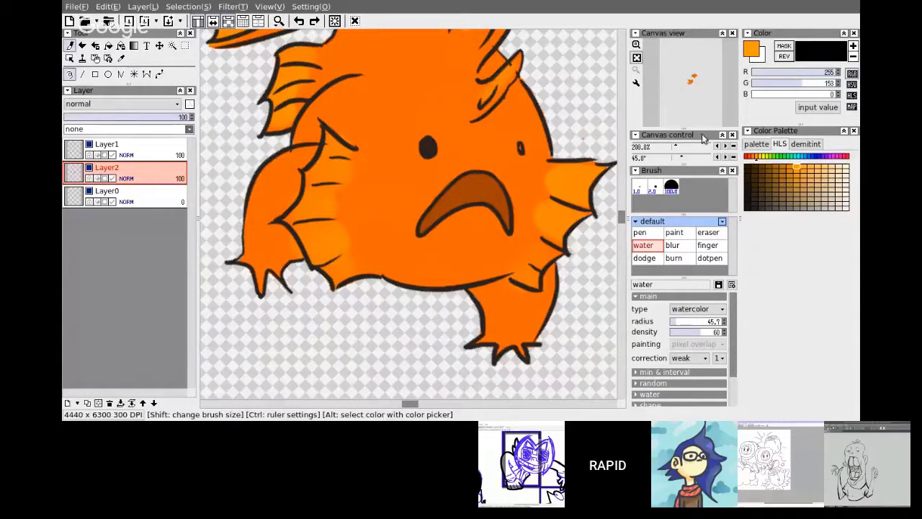
Step: Set the painting colour to the deeper orange R 255, G 102, B 0 and return the canvas to 100% zoom and 0° rotation
{"action": "left_click", "coordinate": [754, 158]}
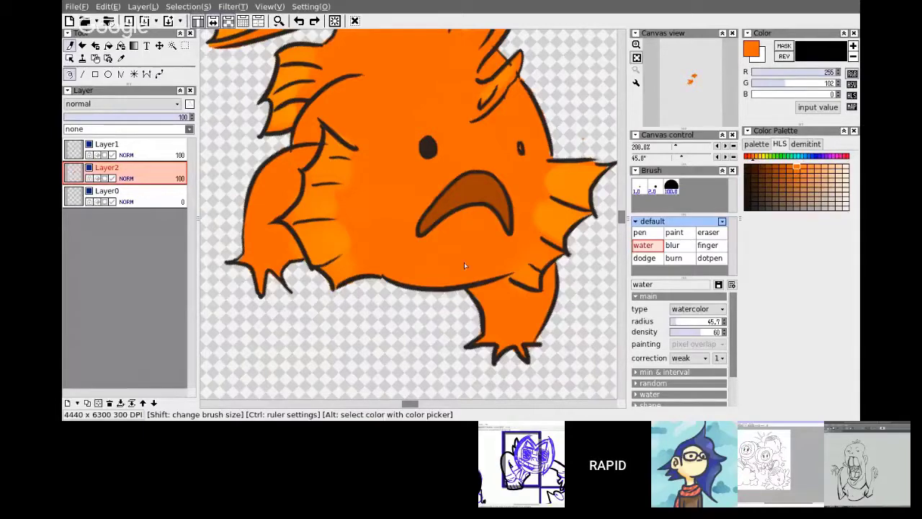
{"action": "scroll", "coordinate": [323, 128], "scroll_direction": "down", "scroll_amount": 1}
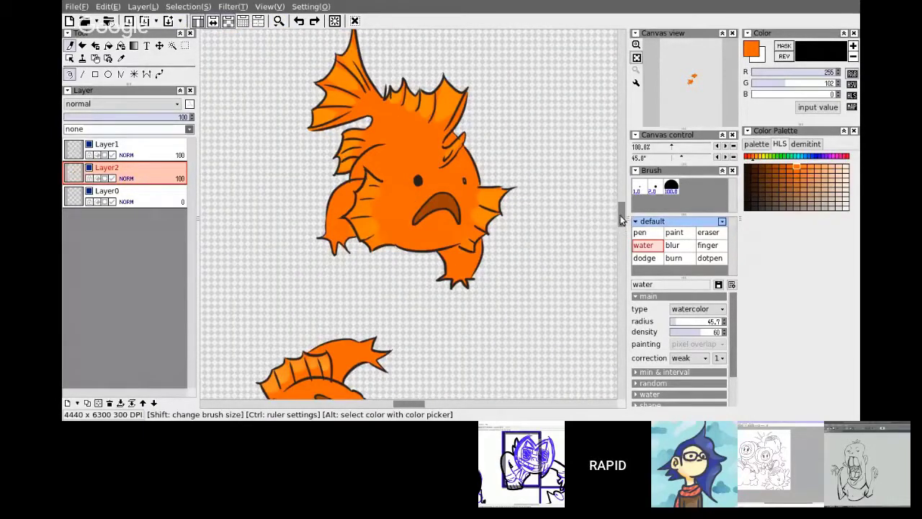
{"action": "key", "text": "Home"}
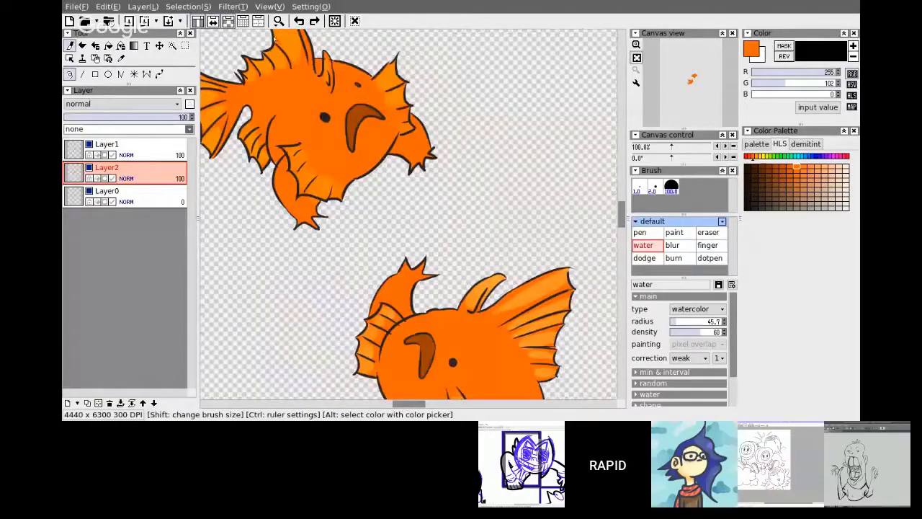
{"action": "left_click_drag", "start_coordinate": [621, 222], "coordinate": [623, 228]}
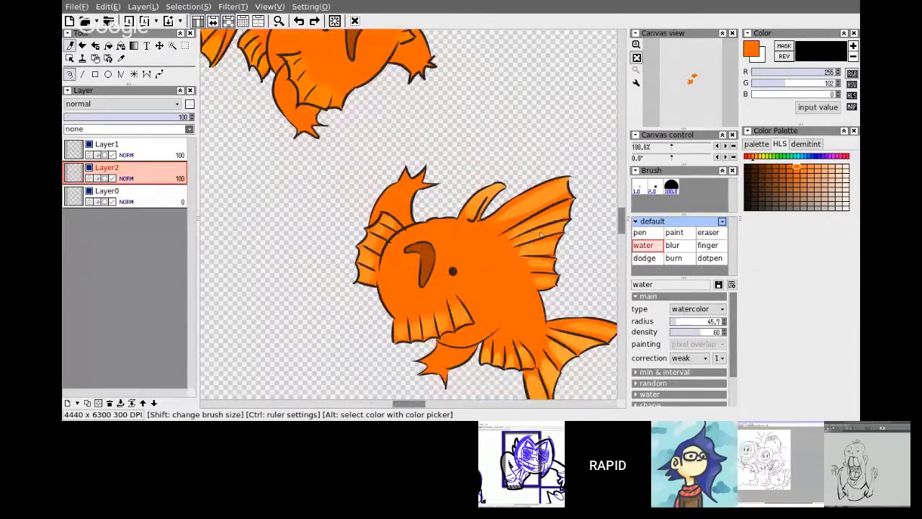